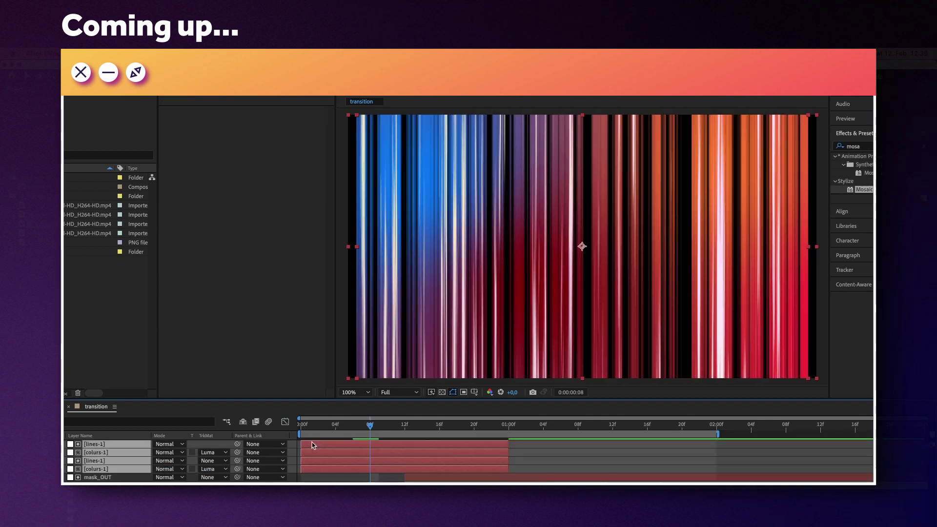
- Create a new HDTV 1080 24 composition named 'transition', 3 seconds long
drag(311, 445, 454, 428)
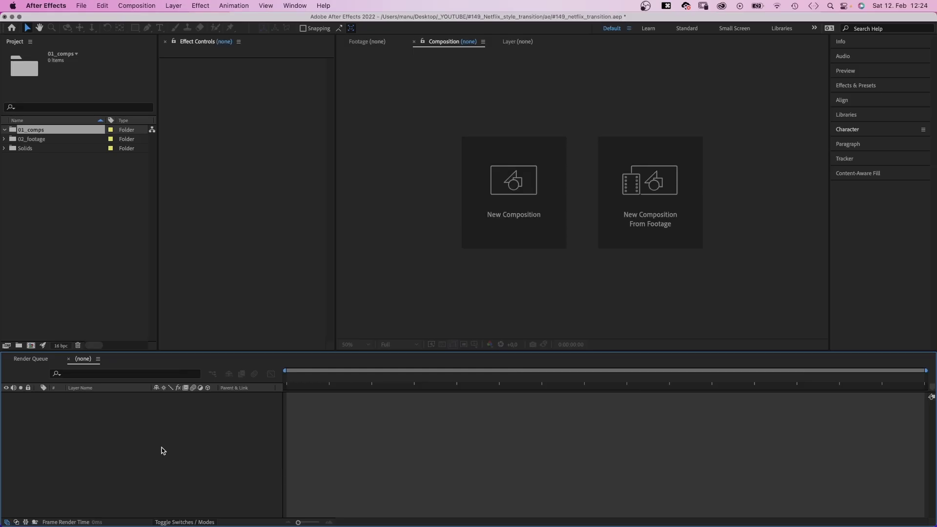
click(509, 191)
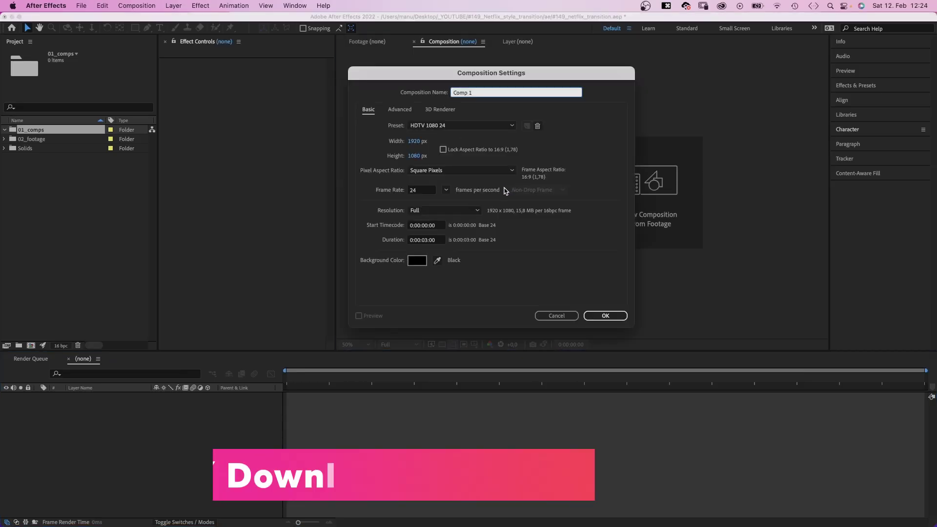
text(transition)
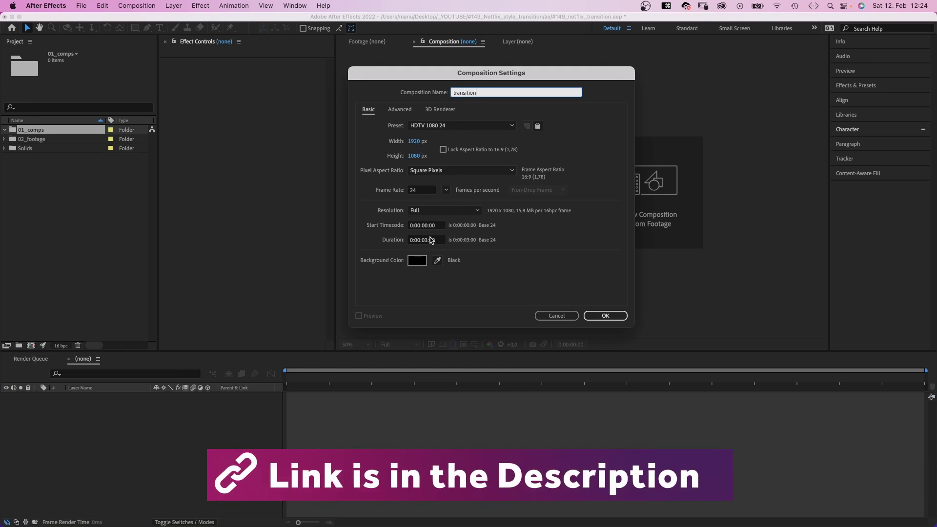
click(603, 316)
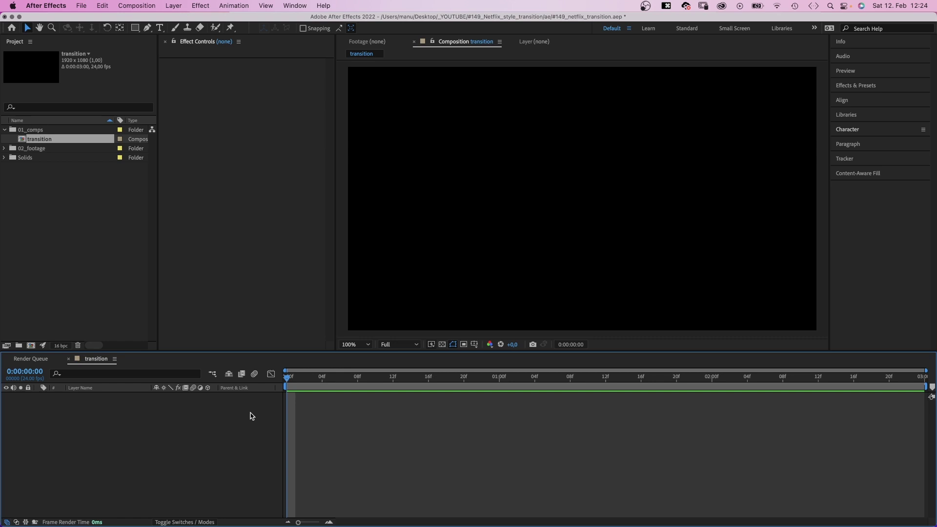
- Create a white solid layer named mask_IN
key(super+y)
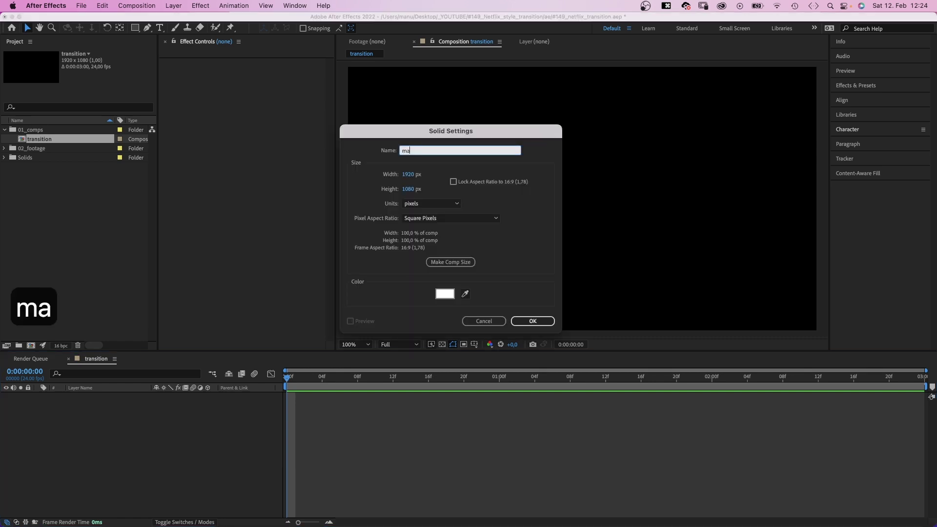
text(mask_IN)
click(445, 294)
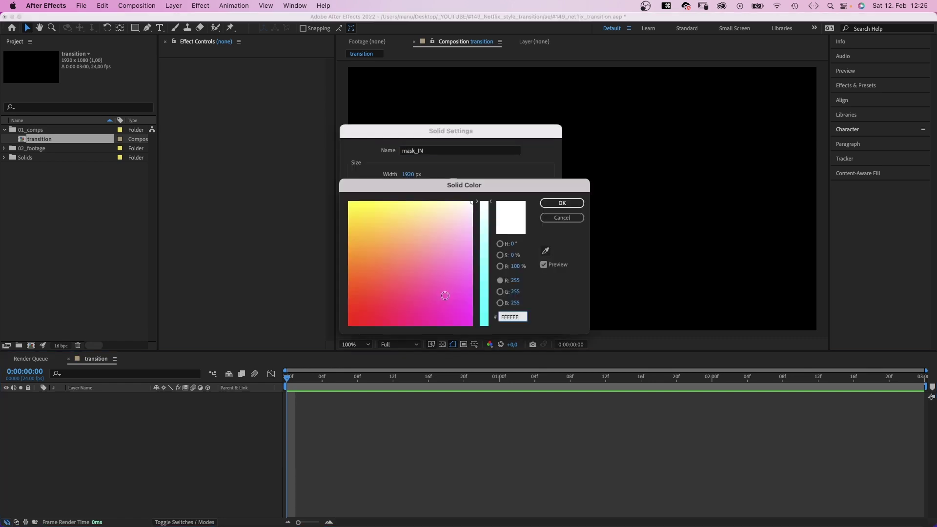
key(Return)
click(531, 322)
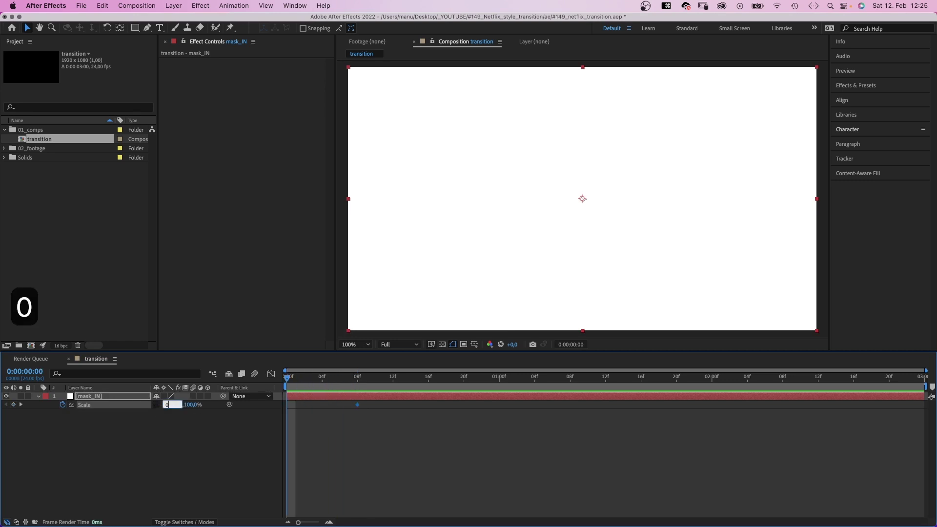
- Keyframe mask_IN's width scale from 0% at frame 0 to 100% at frame 8, and preview
key(Return)
key(space)
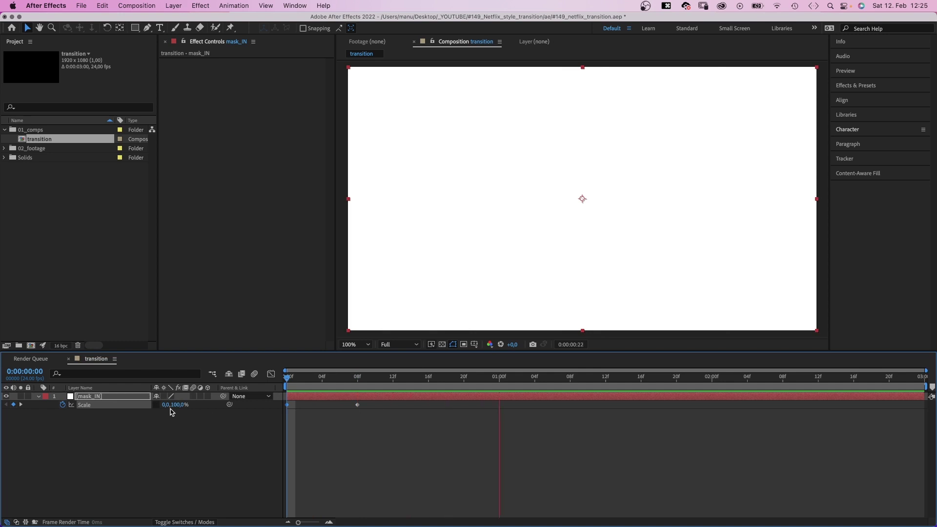
key(space)
- Ease both Scale keyframes in the speed graph with a steep approach, then replay from the start
click(379, 429)
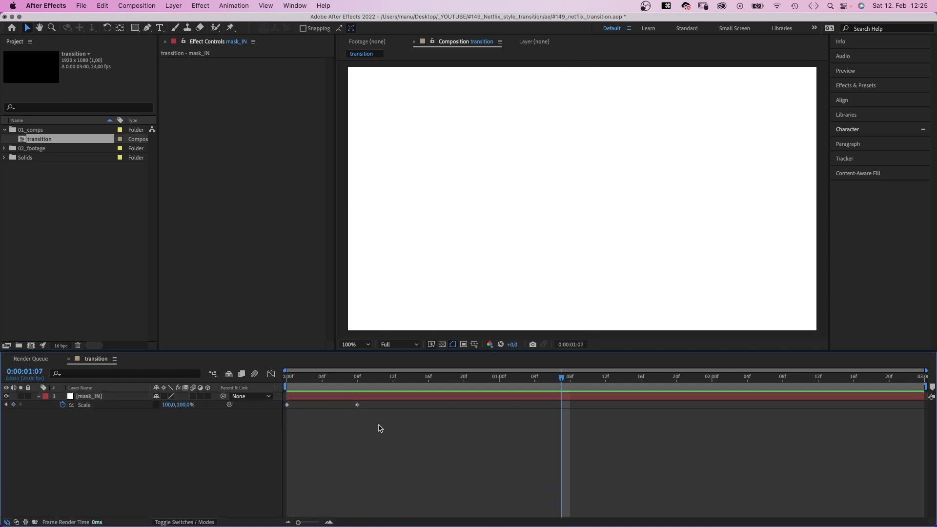
click(276, 405)
click(271, 375)
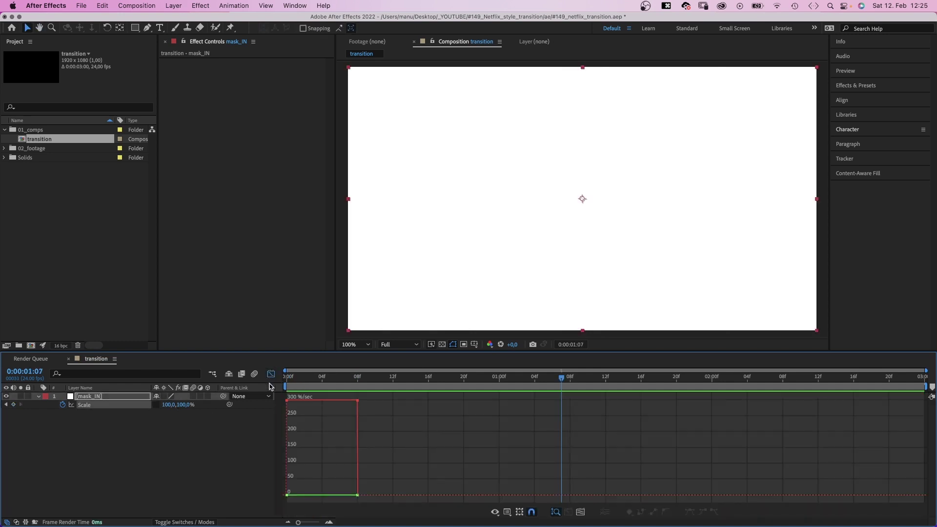
click(517, 509)
click(517, 432)
drag(293, 401, 418, 495)
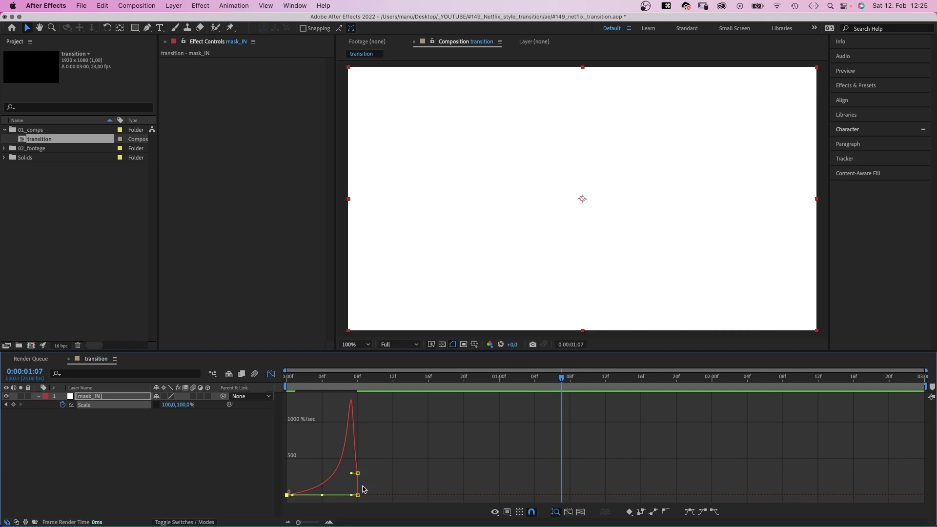
drag(351, 477, 363, 473)
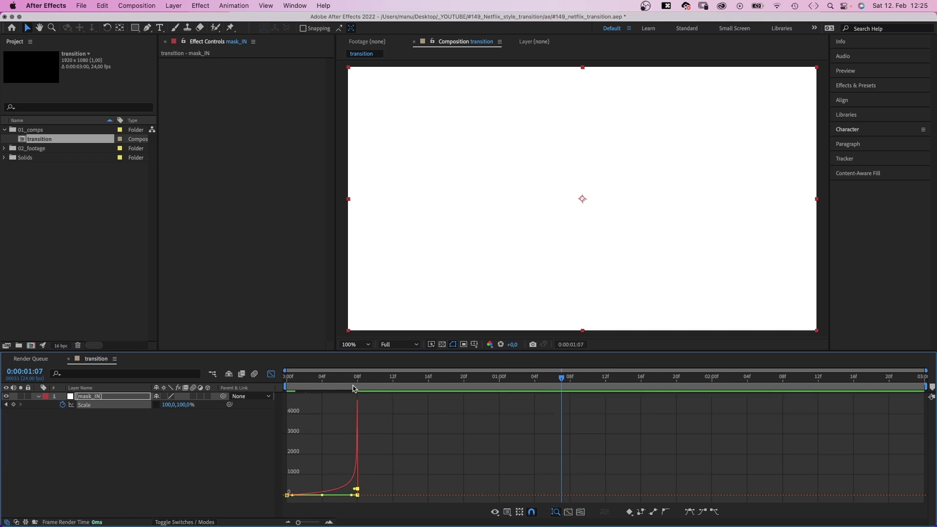
key(Home)
key(shift+F3)
key(space)
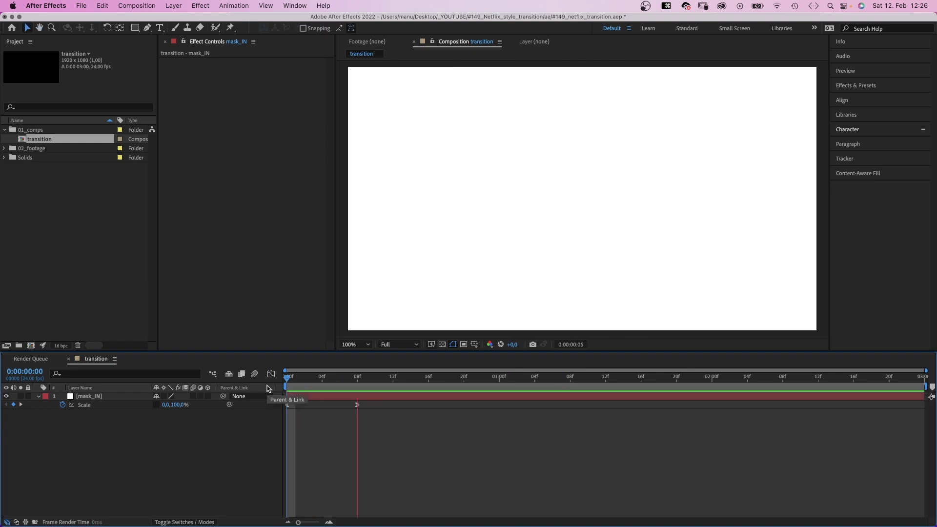
- Duplicate mask_IN and rename the copy mask_OUT
key(space)
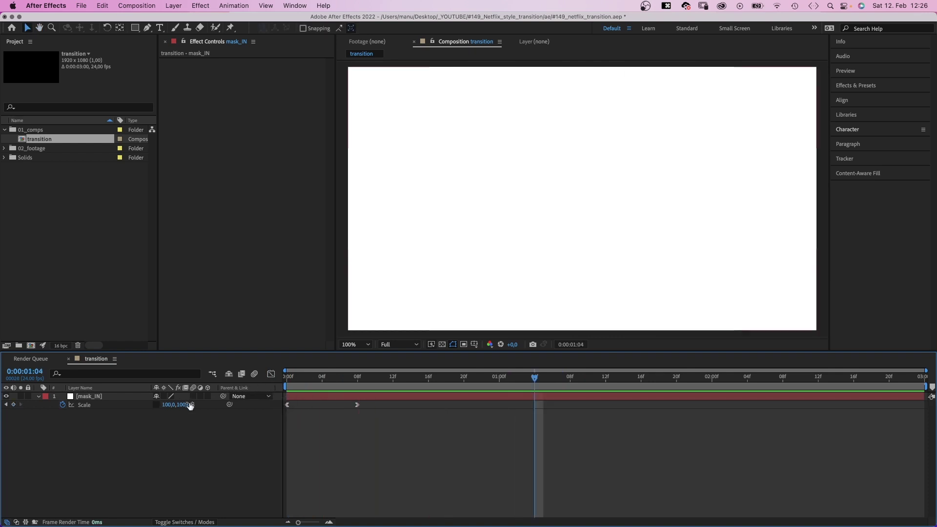
click(95, 399)
key(super+d)
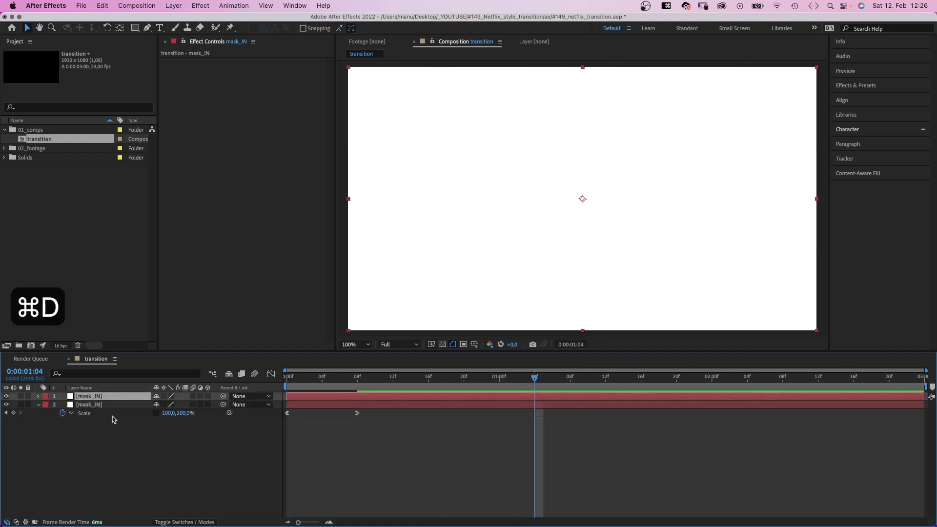
key(Return)
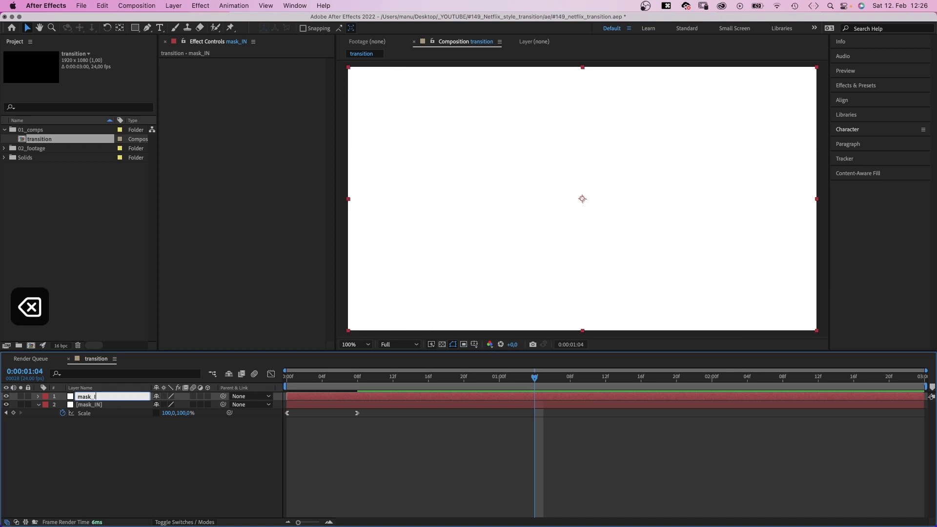
text(OUT)
click(139, 400)
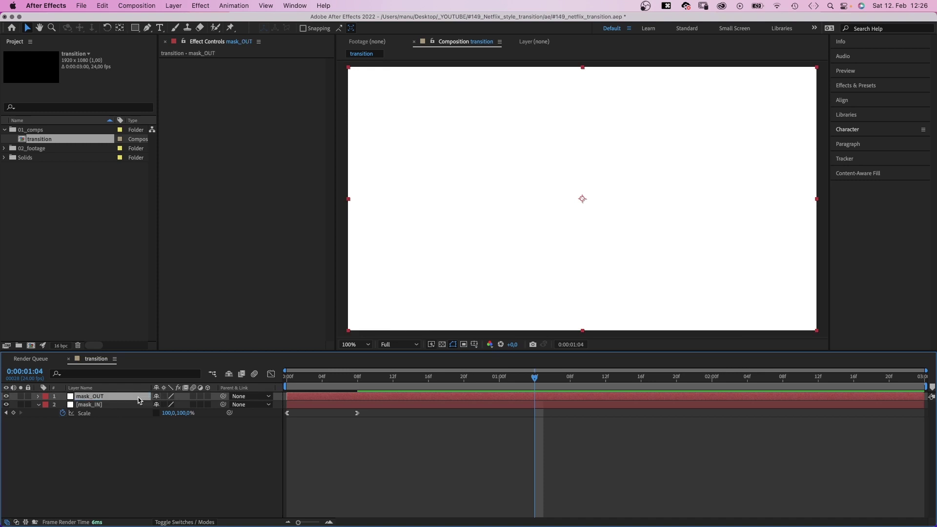
- Temporarily recolour the mask_OUT solid magenta to tell the layers apart
key(super+shift+y)
click(442, 274)
drag(435, 311, 496, 334)
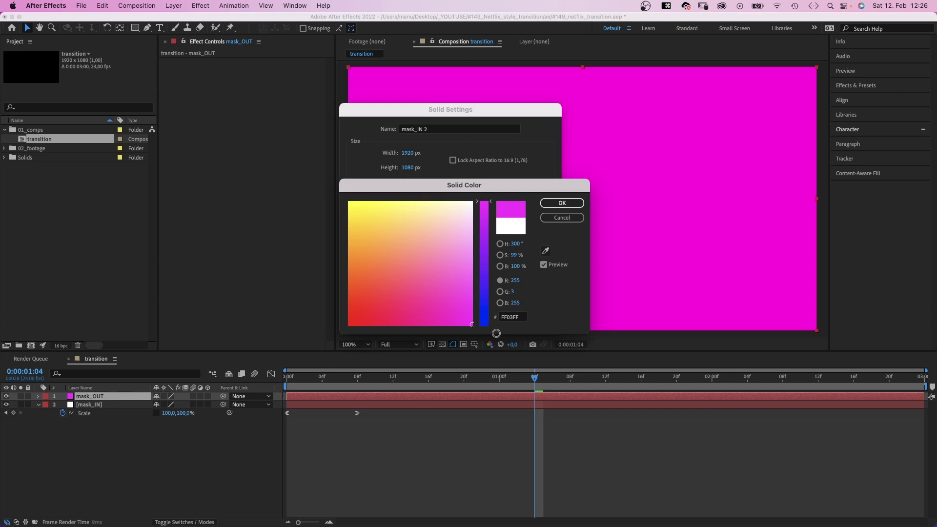
click(561, 203)
click(530, 325)
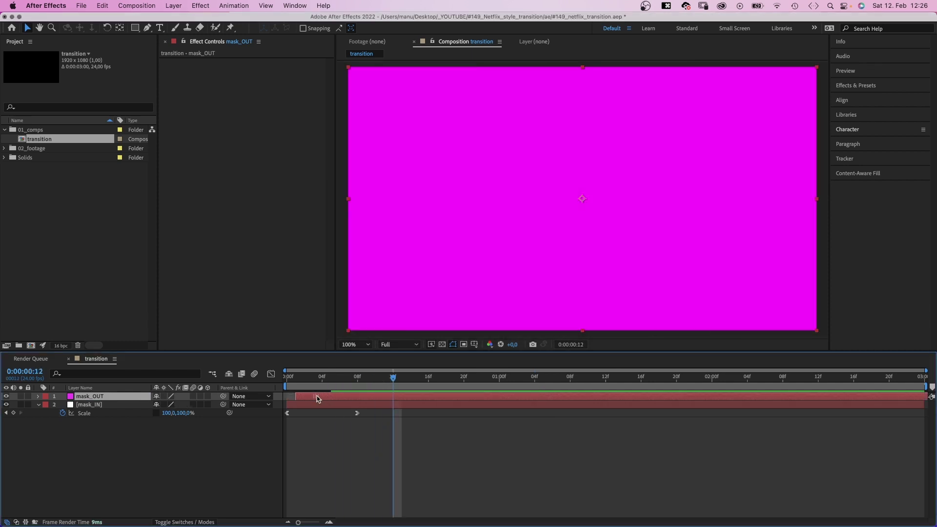
- Slide mask_OUT to start at frame 12 and preview the staggered scale animations
drag(316, 398, 402, 397)
key(Home)
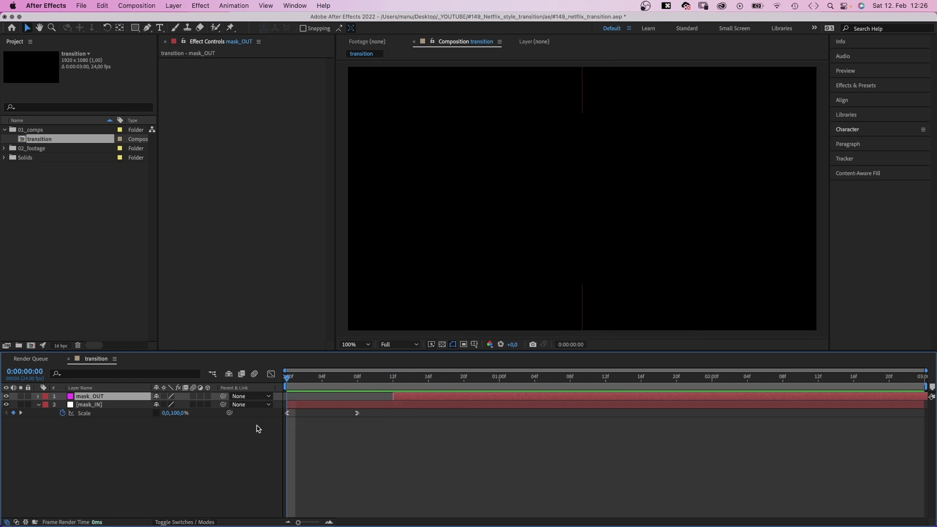
key(space)
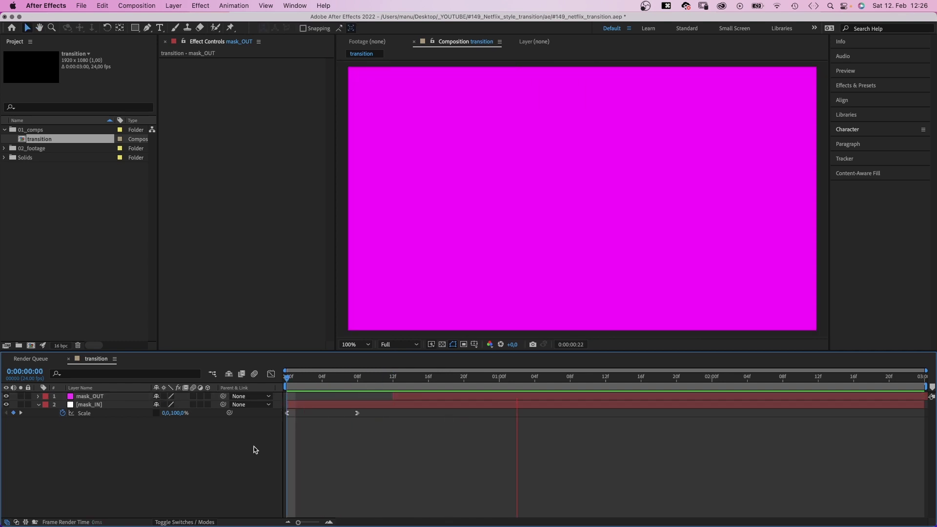
click(411, 399)
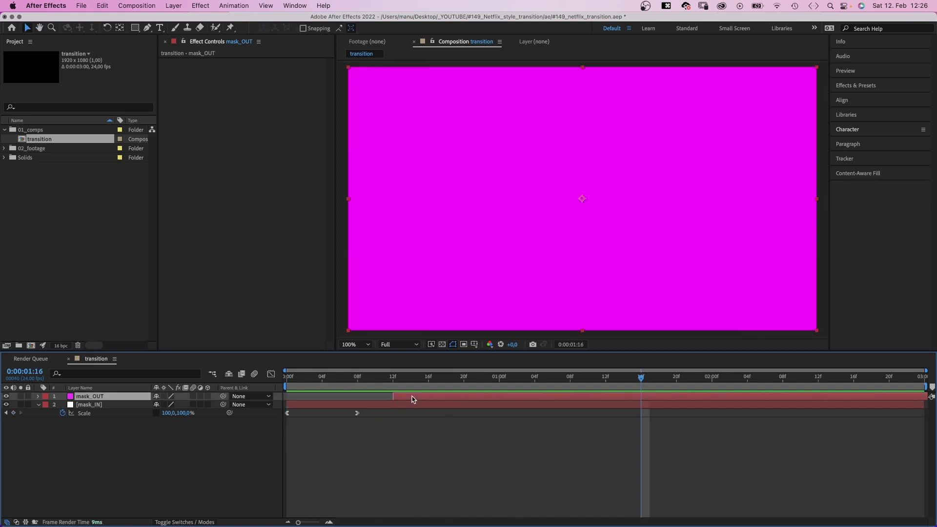
key(u)
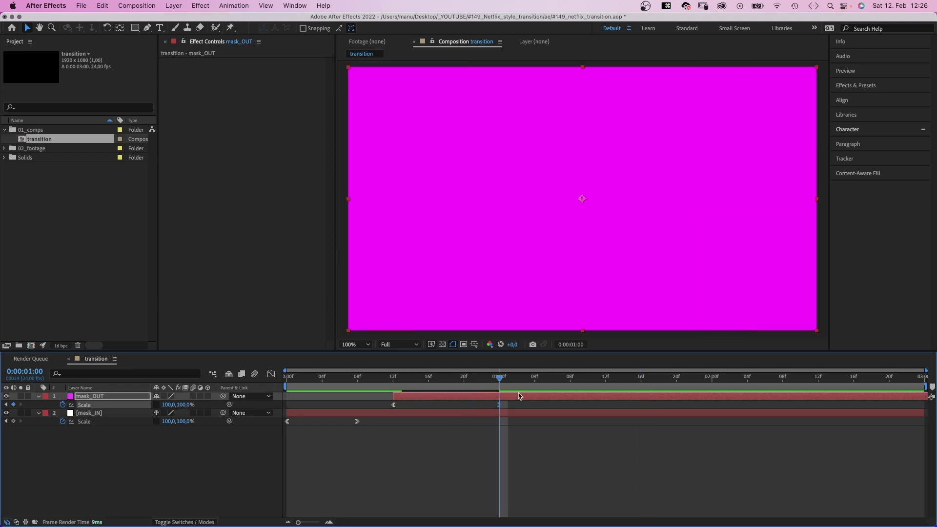
key(space)
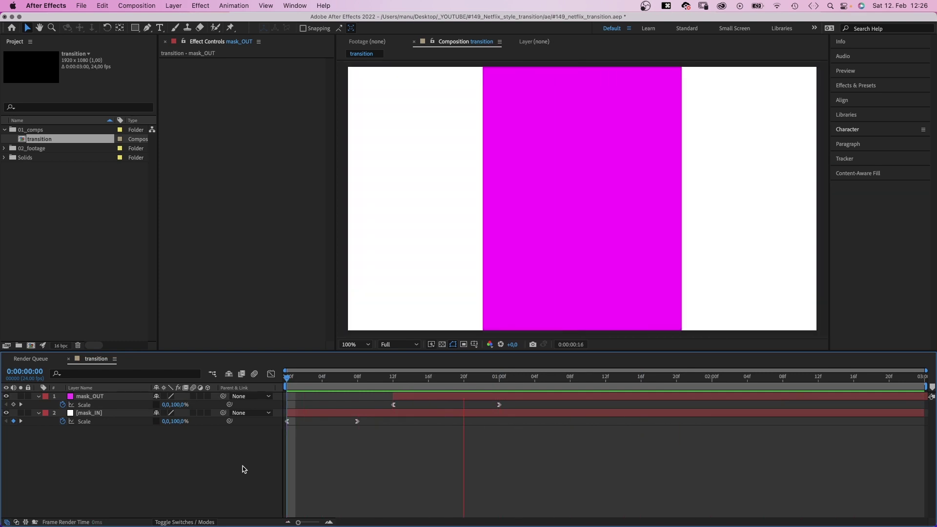
key(space)
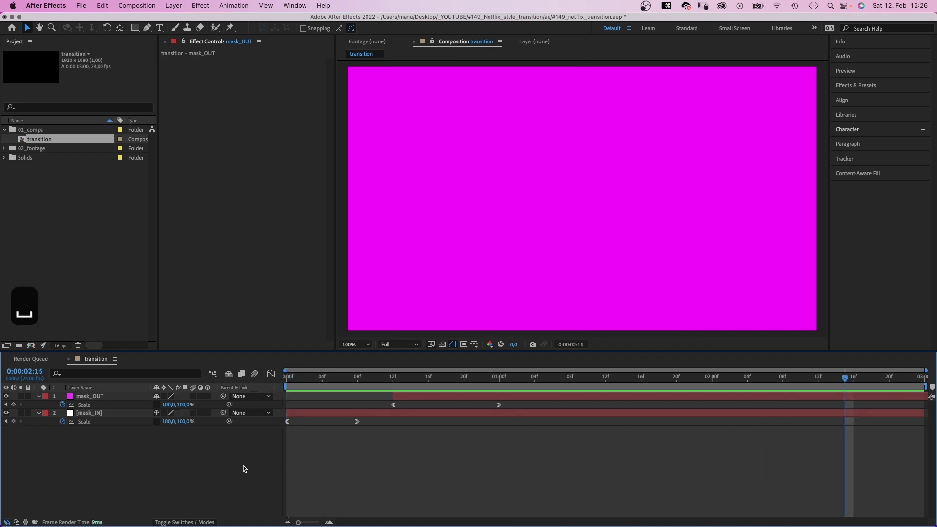
- Pick white again for the mask_OUT solid colour
click(117, 396)
key(shift+super+y)
click(443, 272)
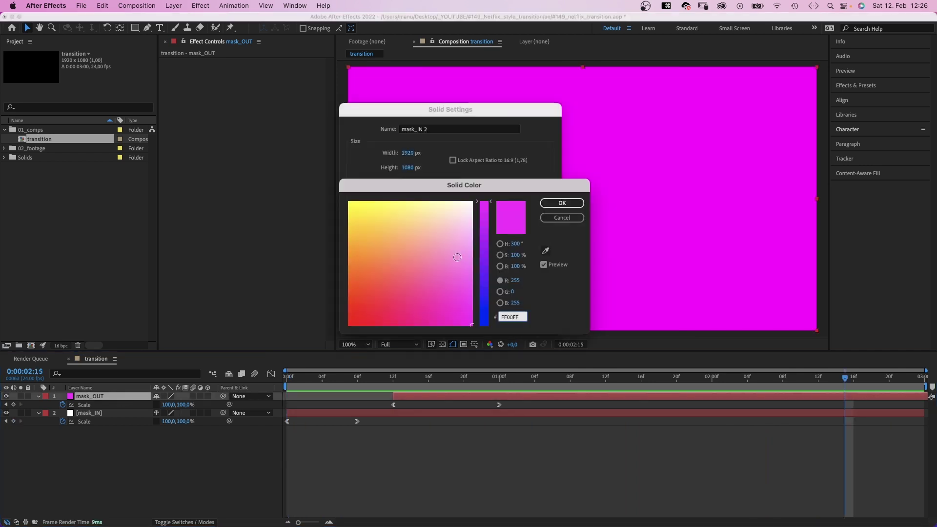
drag(454, 229, 497, 185)
- Apply the white colour to the mask_OUT solid
click(562, 203)
click(536, 323)
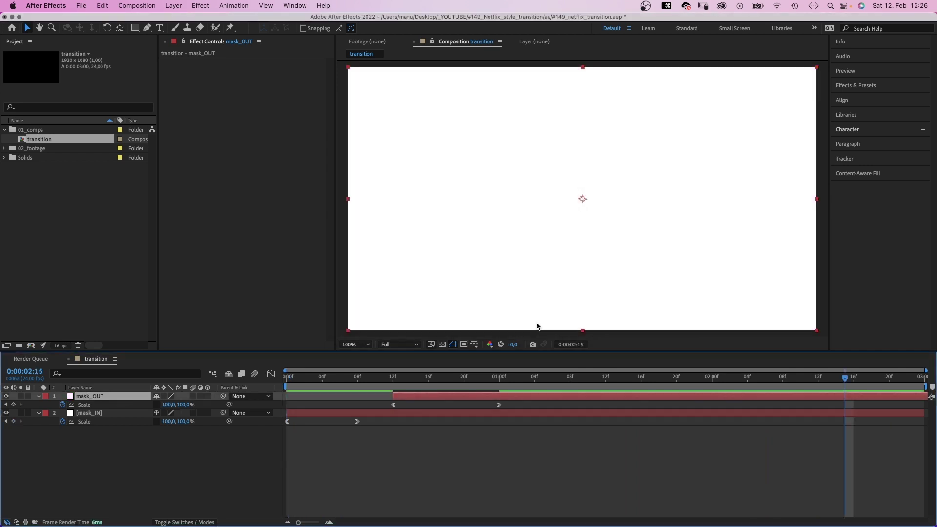
click(216, 457)
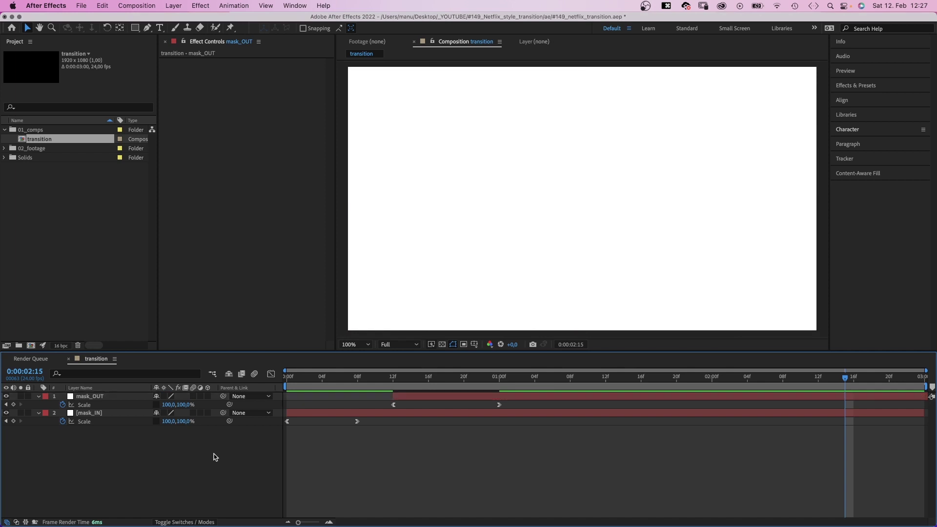
- Add the 245004 city clip and the 366594 space clip from 02_footage to the comp
click(6, 148)
click(64, 160)
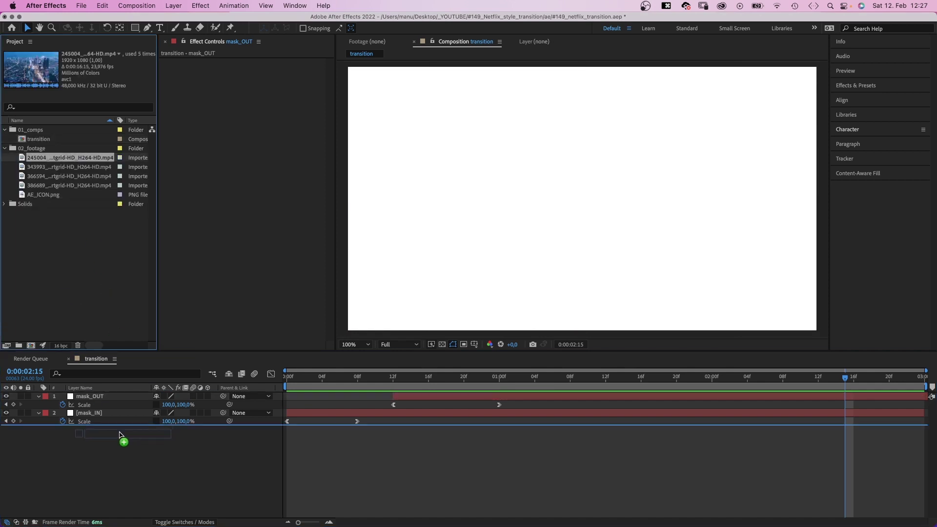
drag(121, 434, 120, 433)
click(69, 168)
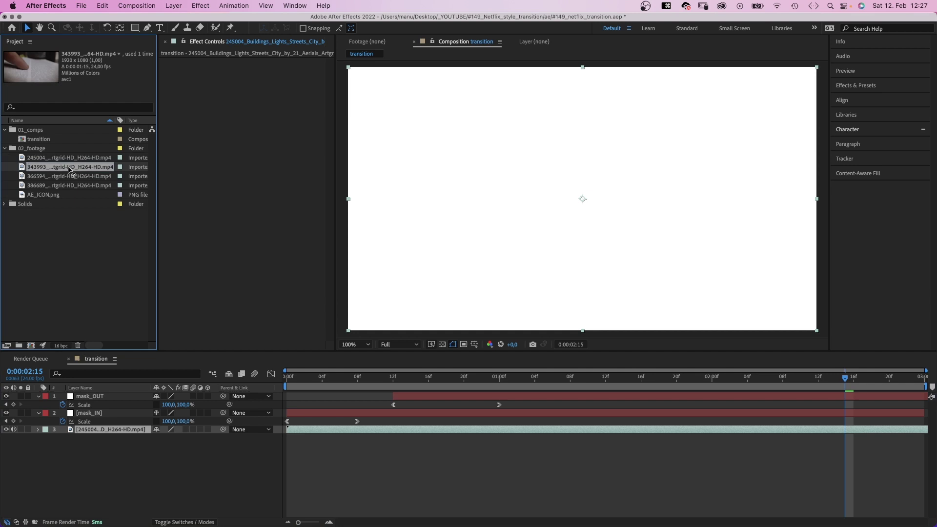
click(69, 178)
drag(80, 215, 218, 414)
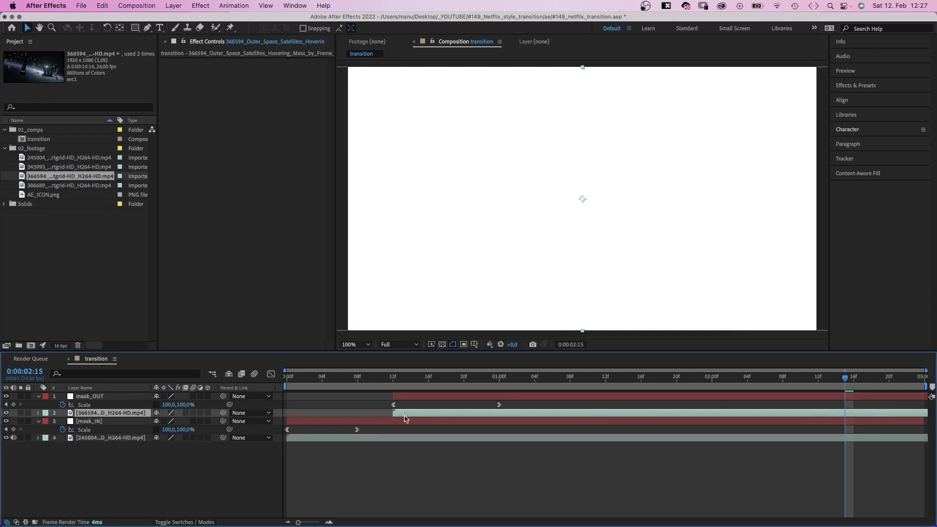
- Matte the city clip with mask_IN Luma Inverted and the space clip with mask_OUT Luma, then preview
click(37, 421)
click(39, 397)
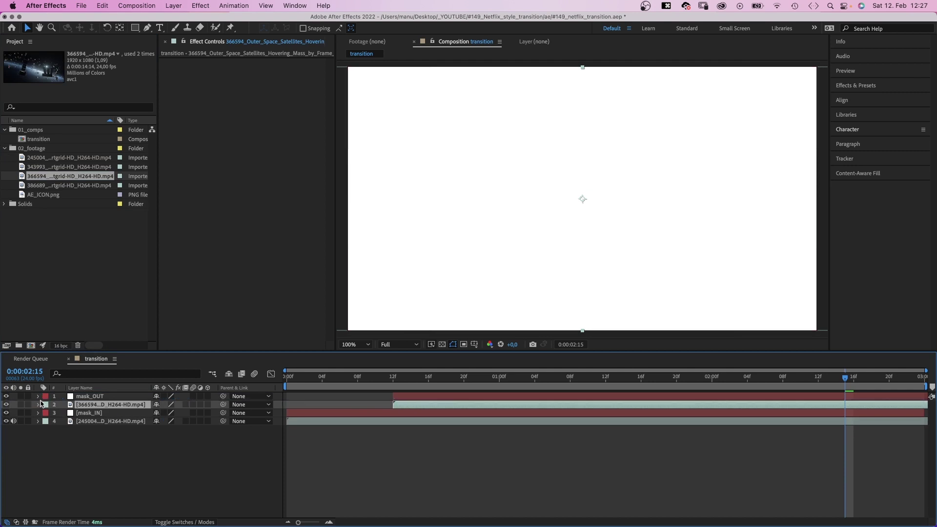
click(200, 522)
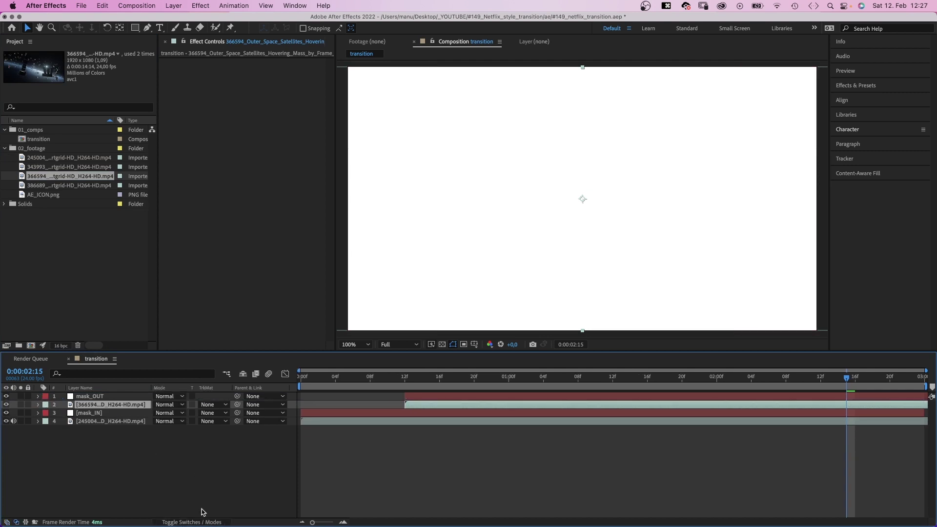
click(206, 421)
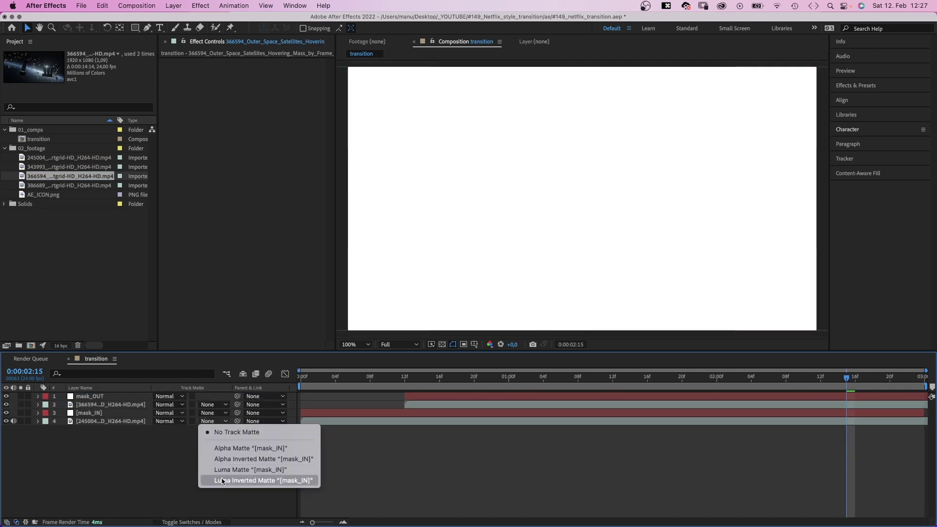
click(222, 480)
click(207, 405)
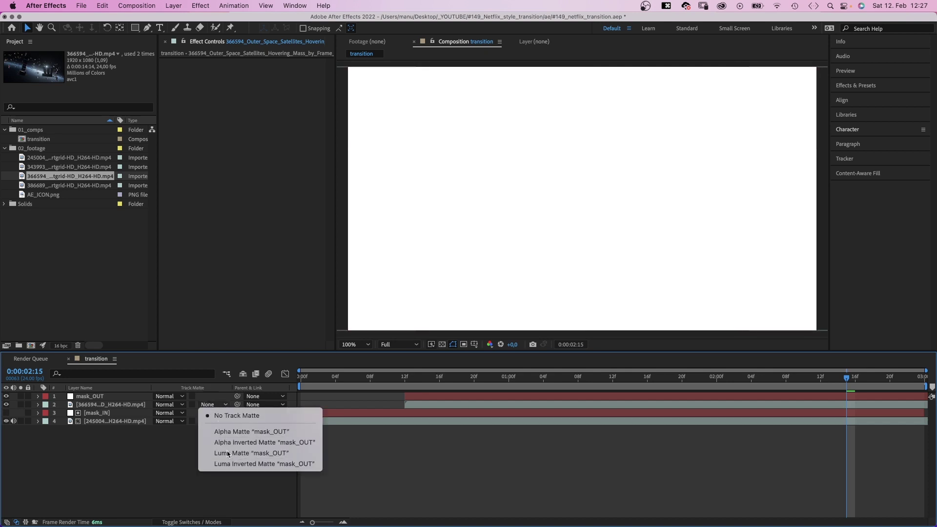
click(211, 460)
key(space)
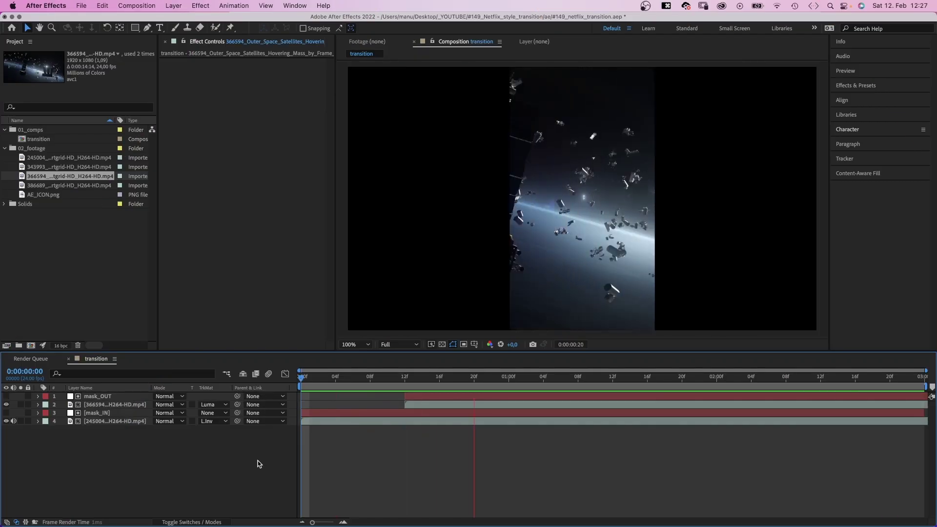
- Create a solid named lines-1 above mask_IN and apply Turbulent Noise to it
key(space)
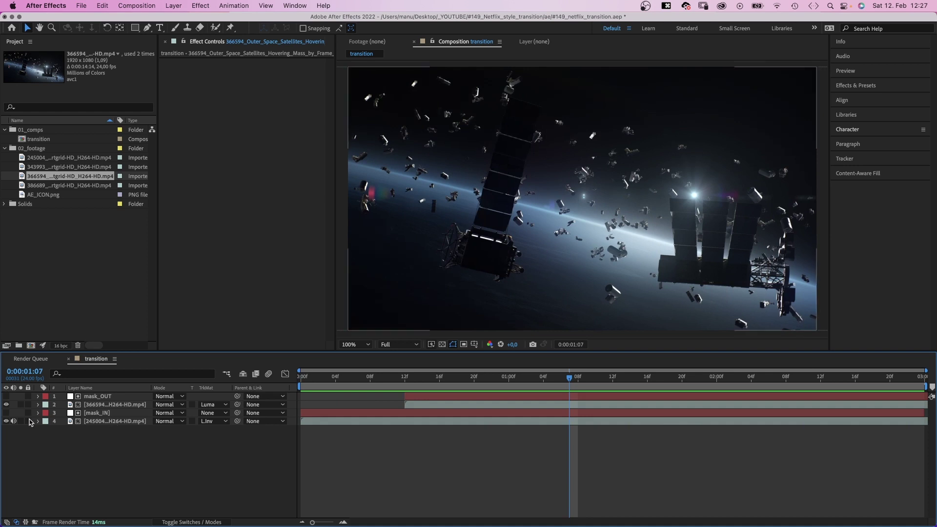
click(94, 414)
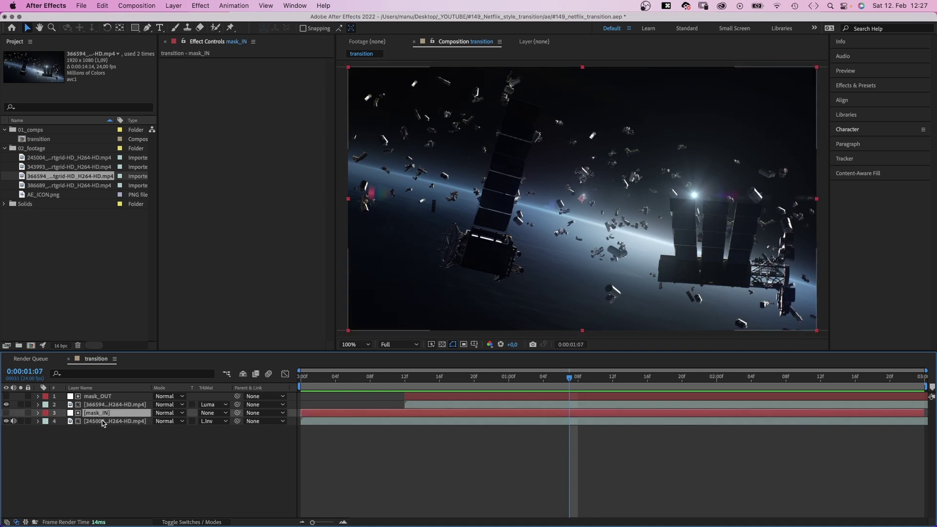
key(super+y)
text(lines-)
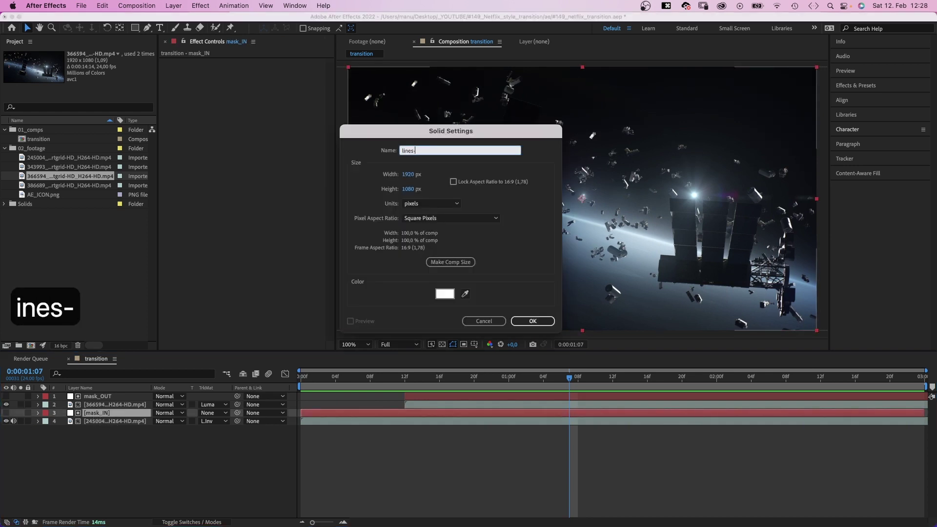
text(1)
key(Return)
click(844, 88)
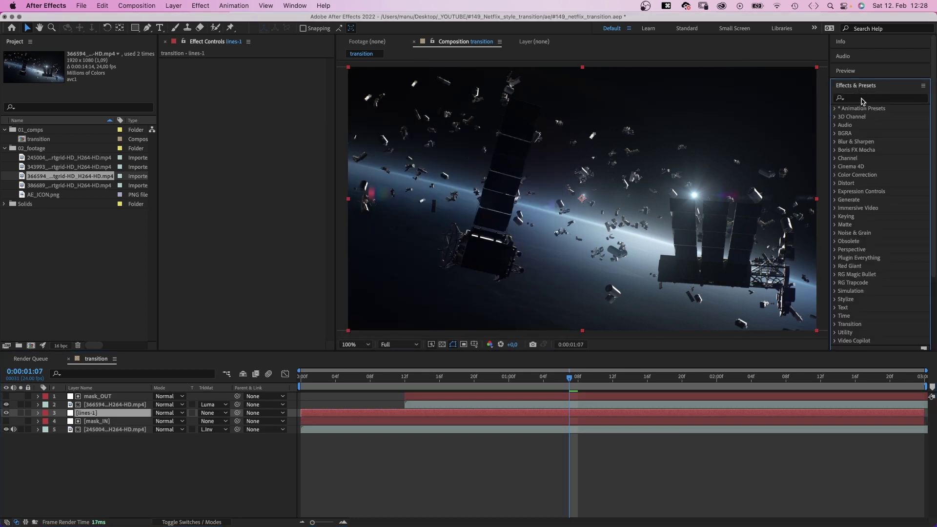
text(turbulent)
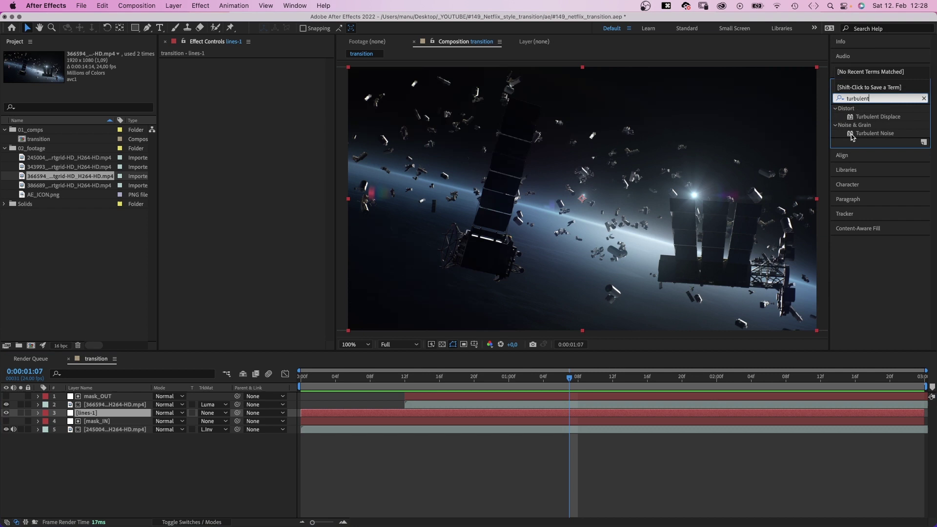
drag(852, 134, 229, 136)
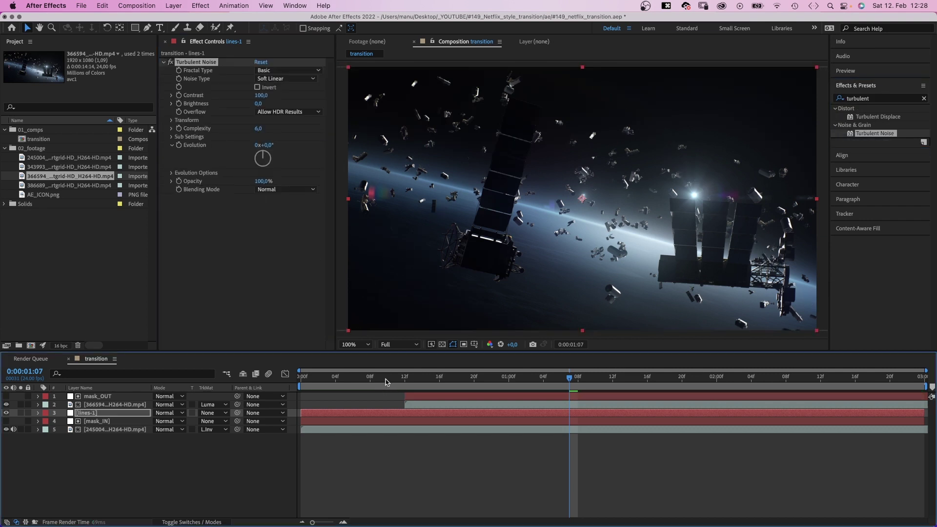
- Set Turbulent Noise Contrast to 750, Scale Width 35 and Scale Height 5000
click(362, 384)
click(260, 95)
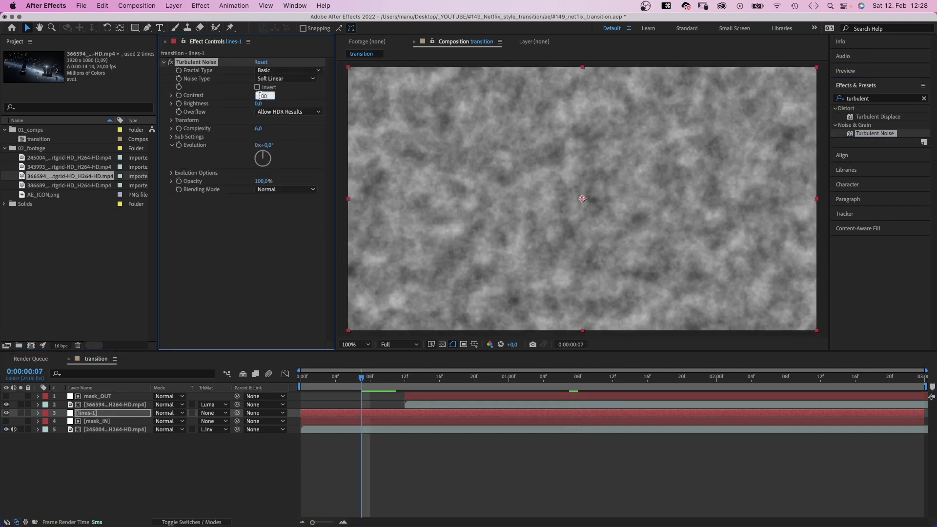
text(750)
key(Return)
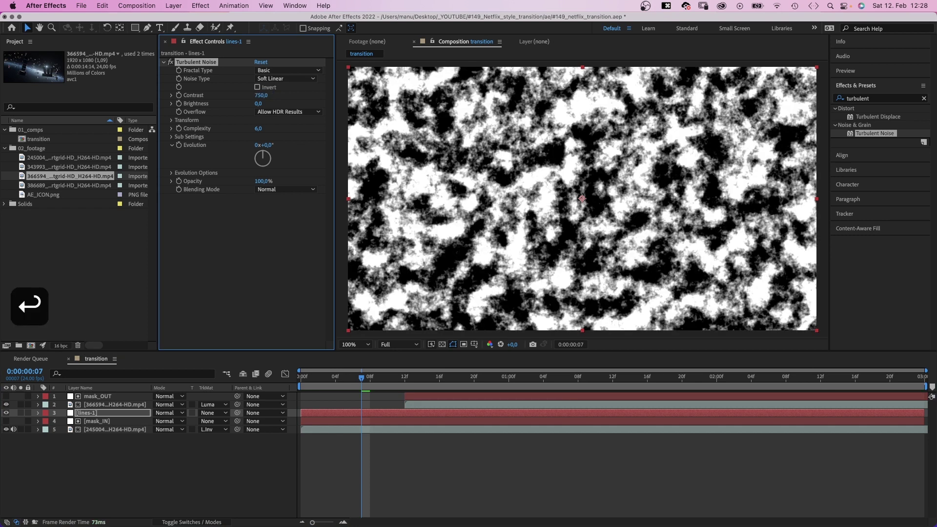
click(170, 121)
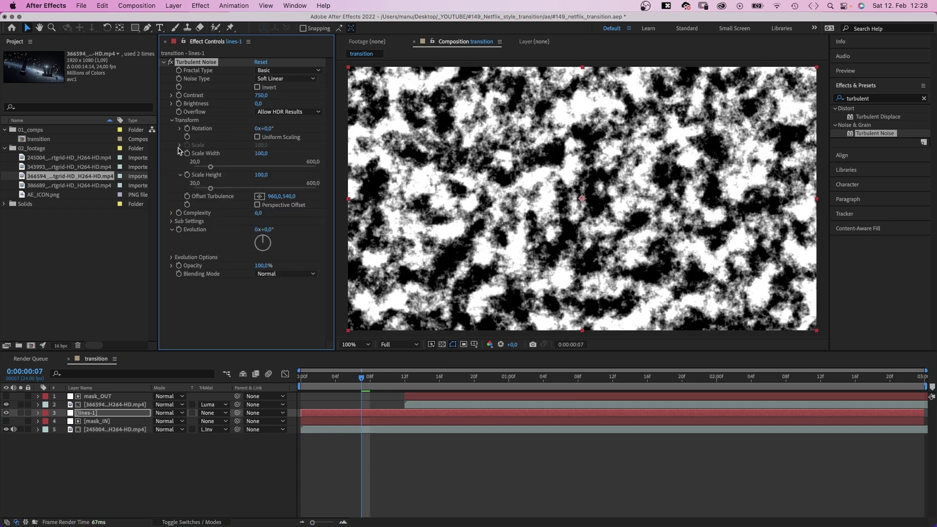
text(5)
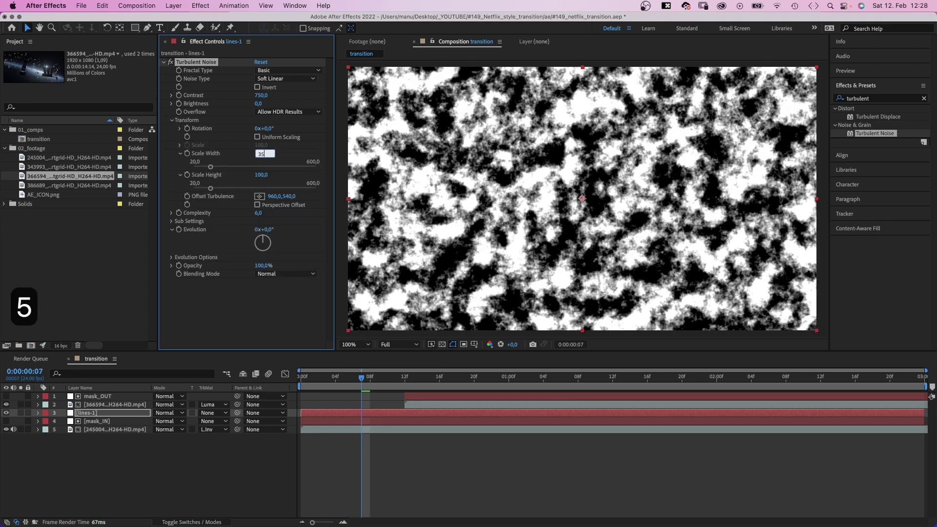
key(Return)
text(50)
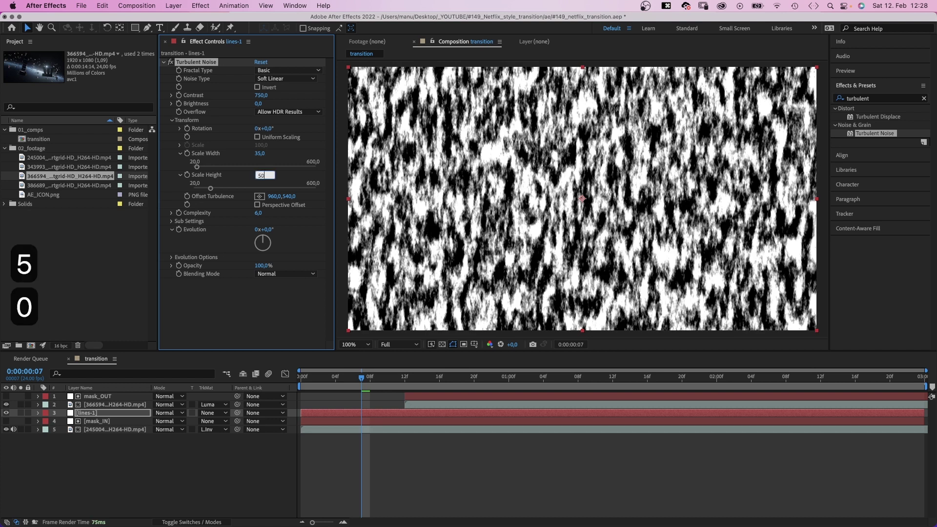
text(00)
key(Return)
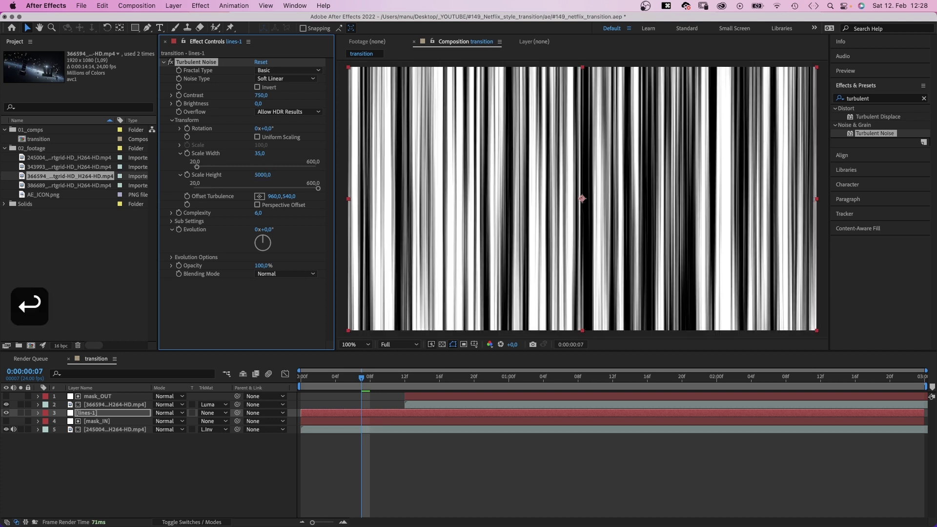
click(370, 379)
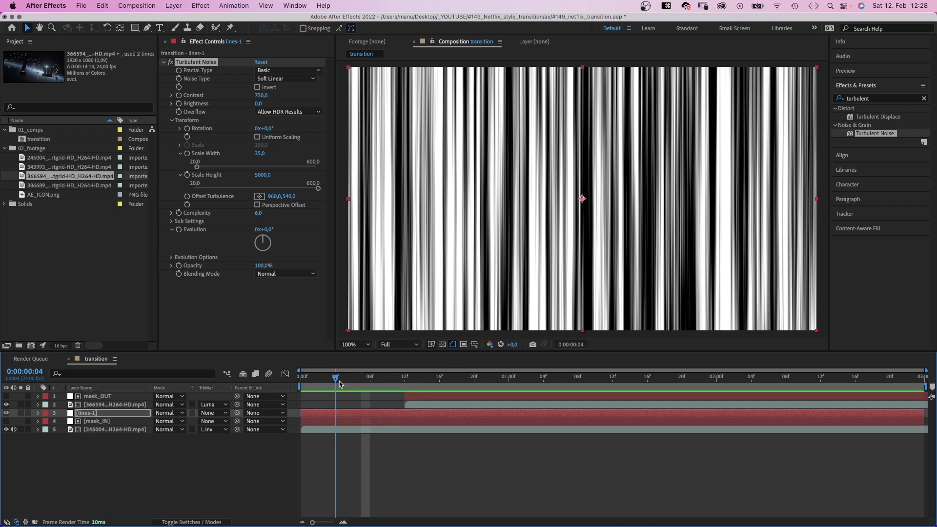
- Keyframe lines-1 width scale from 0% at the start to 2000% at frame 23
click(96, 414)
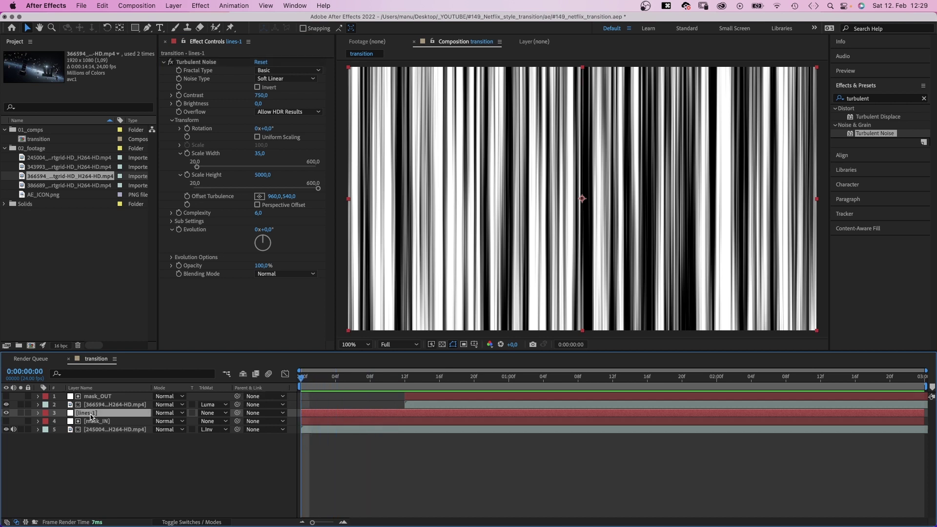
key(s)
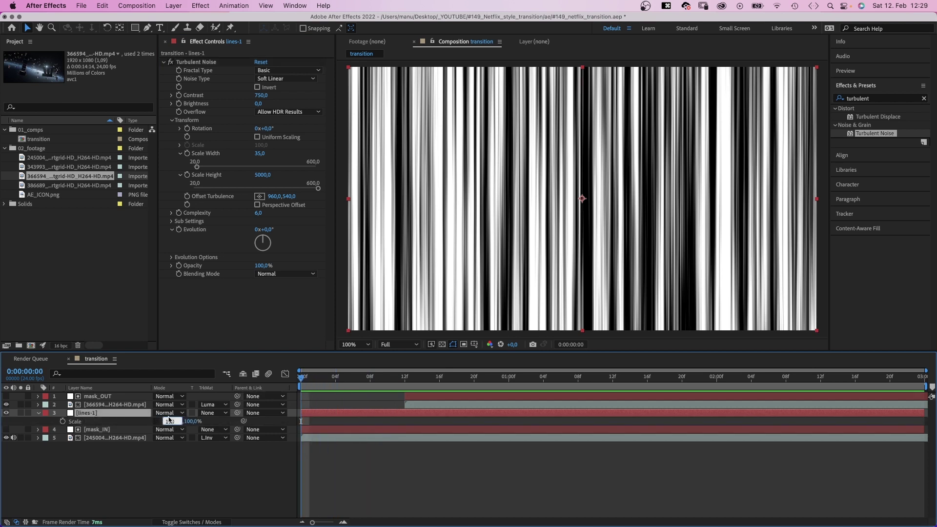
key(Return)
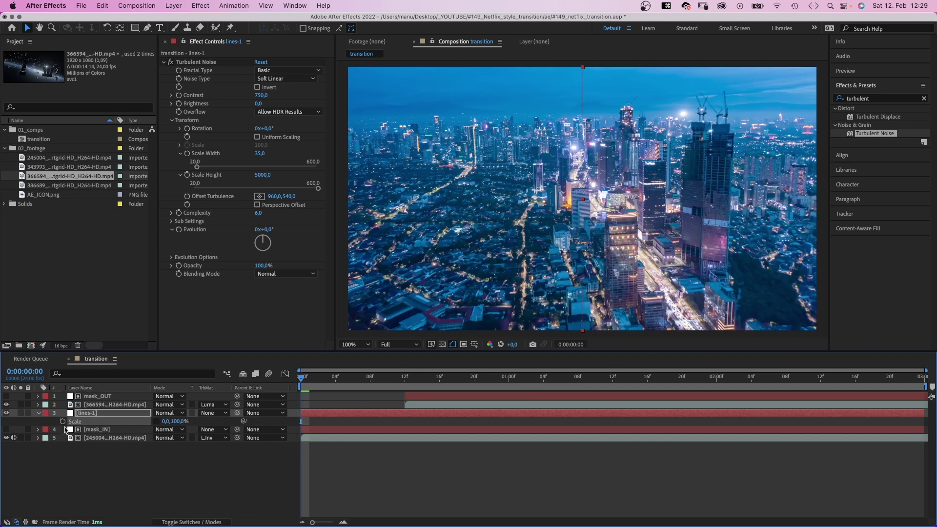
click(63, 421)
drag(365, 381, 490, 384)
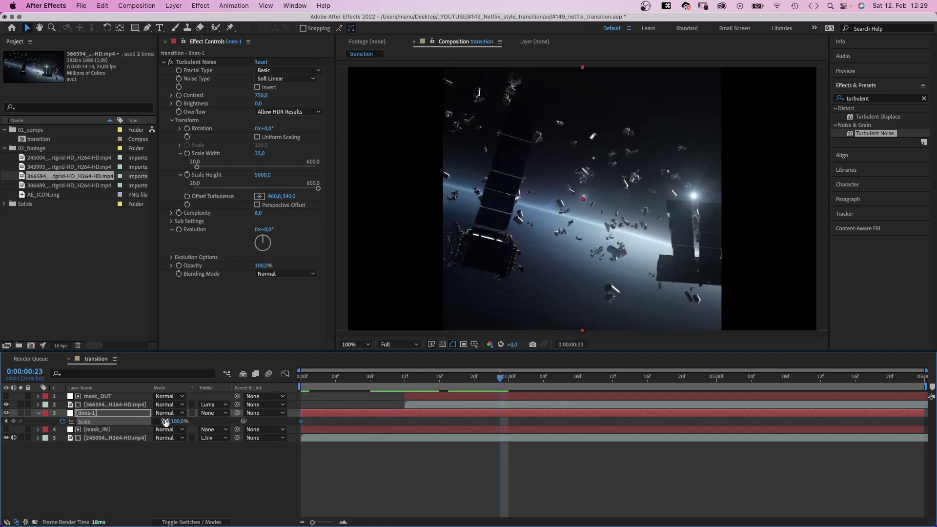
text(20)
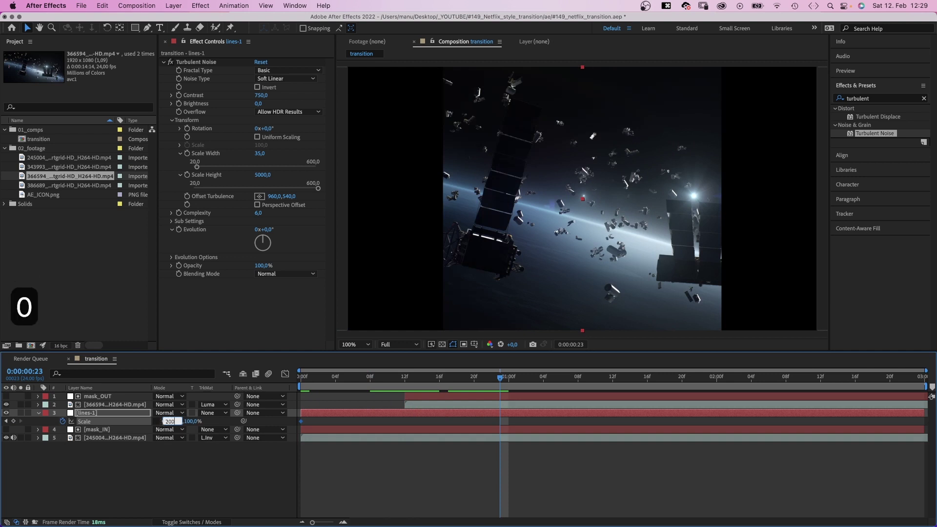
key(Return)
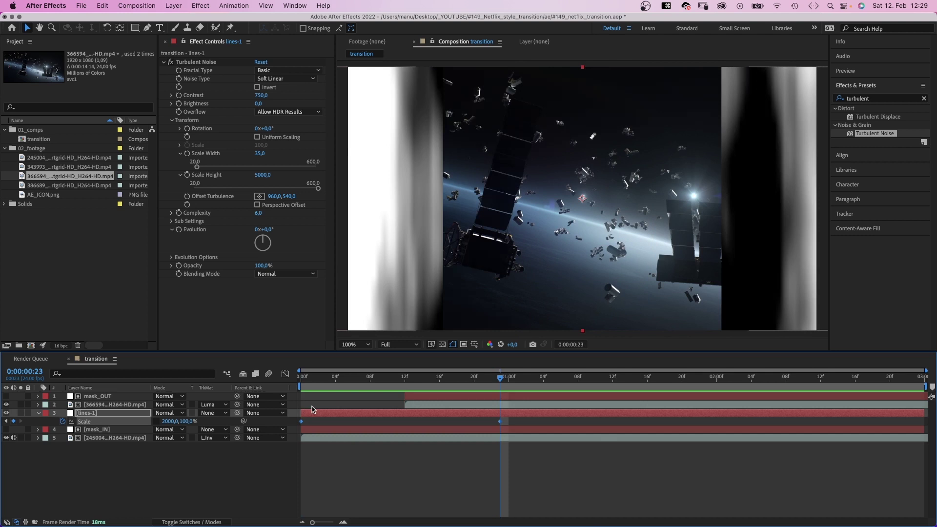
- Ease the lines-1 Scale keyframes so the stretch accelerates sharply into the end
click(284, 374)
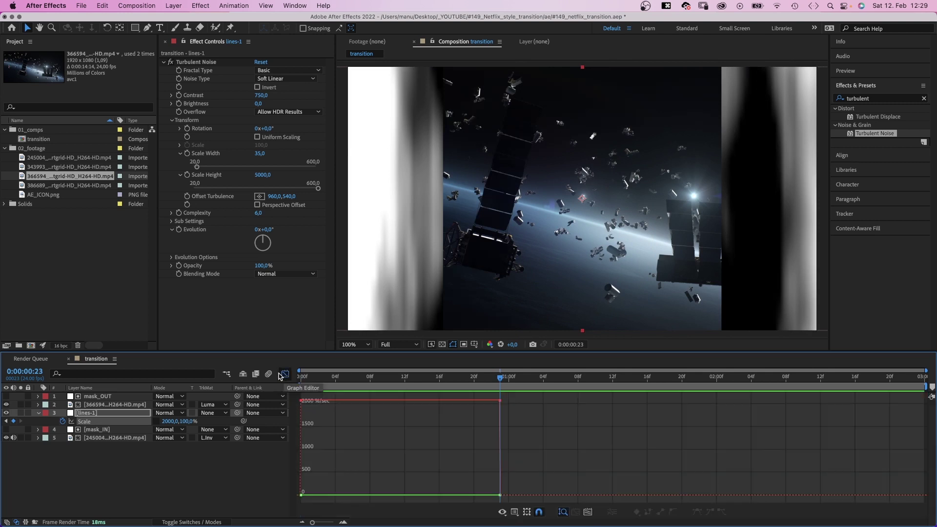
click(315, 400)
drag(319, 402, 515, 494)
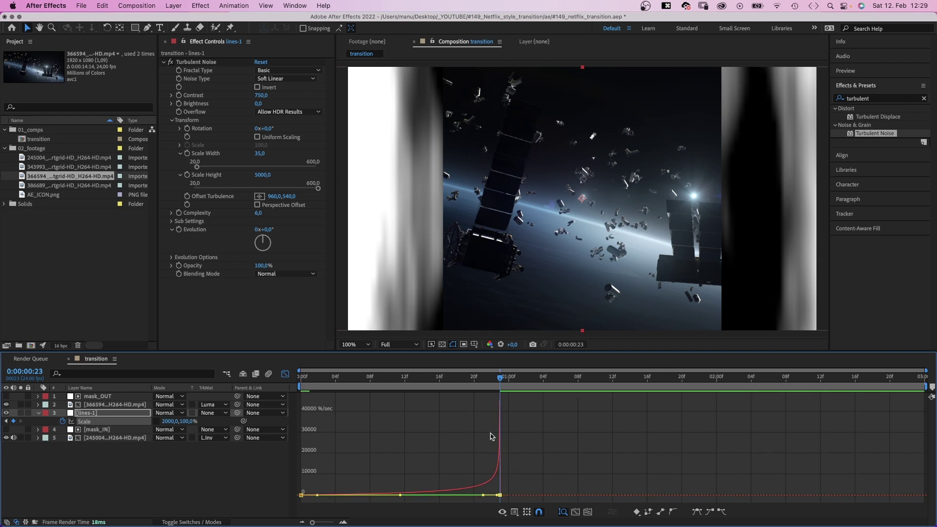
- Preview from the start, then trim lines-1 to end at 1:00
click(285, 374)
key(Home)
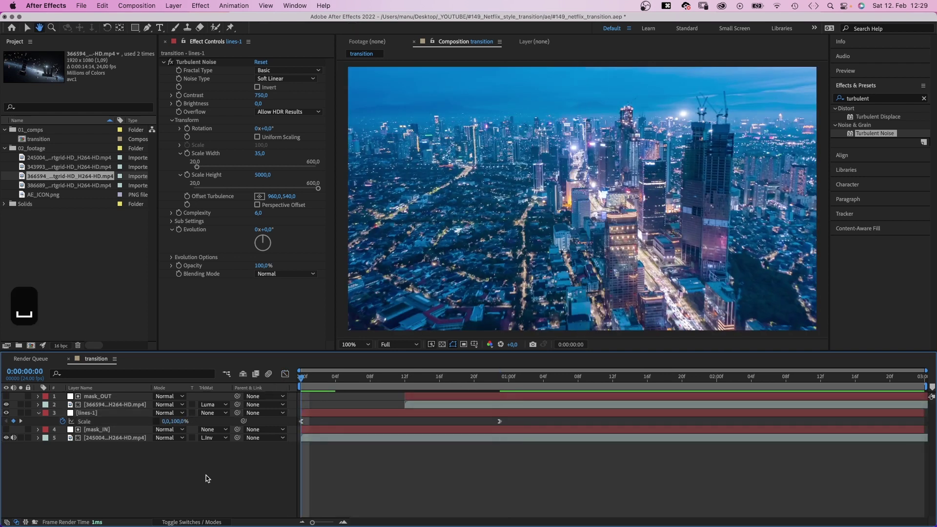
key(space)
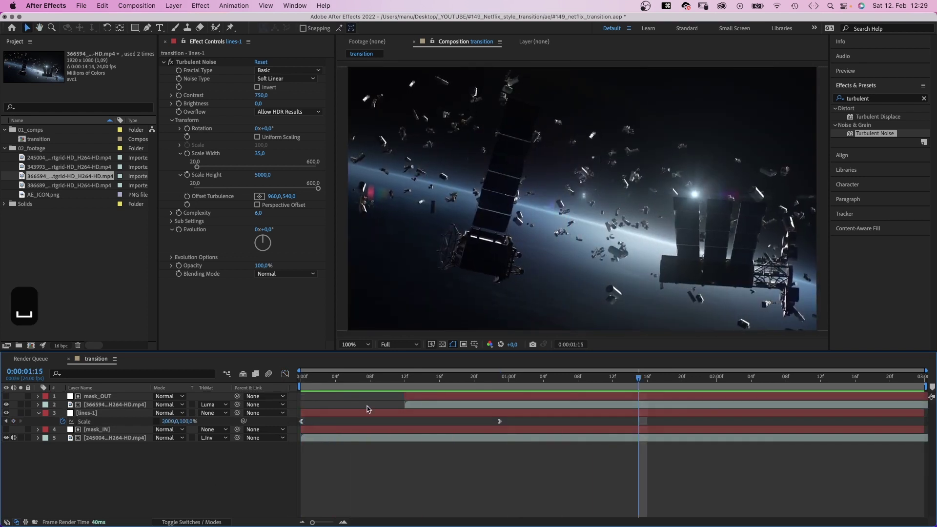
click(509, 379)
drag(925, 413, 499, 429)
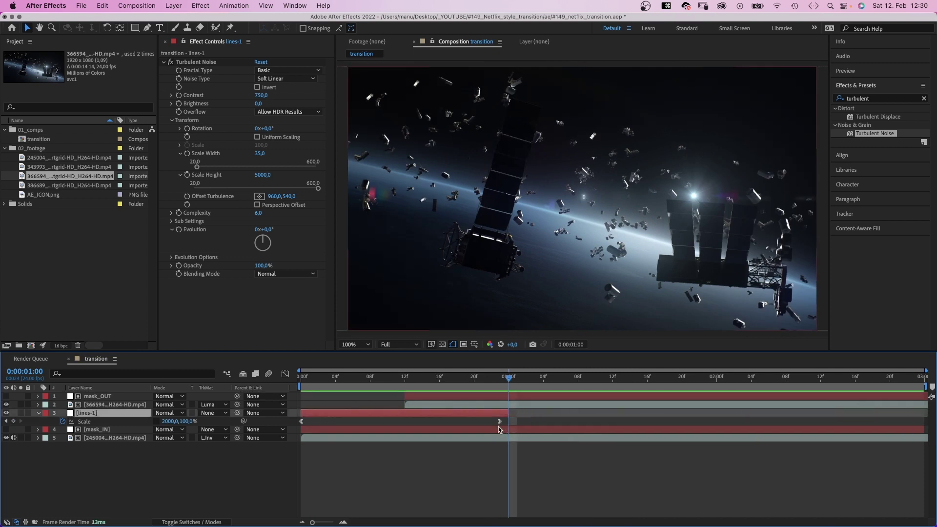
- Create a new solid named colurs-1 above mask_IN
click(100, 429)
key(super+y)
text(colurs)
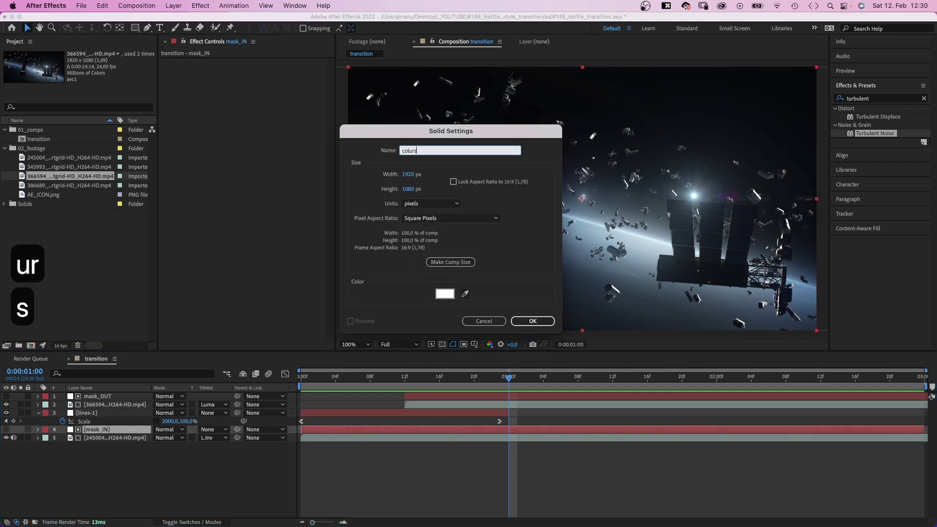
text(-1)
key(Return)
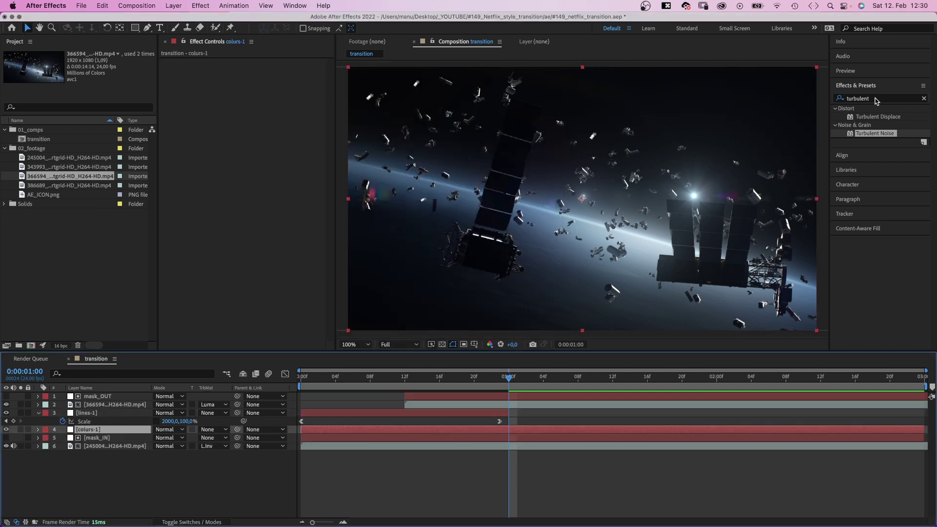
- Apply 4-Color Gradient to colurs-1 and luma-matte it with lines-1
click(877, 101)
text(4-)
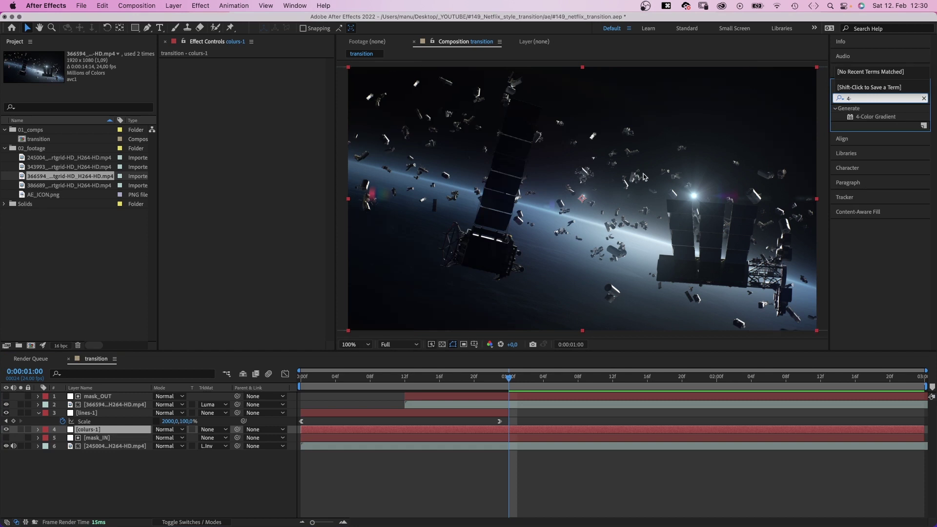
drag(850, 122, 205, 145)
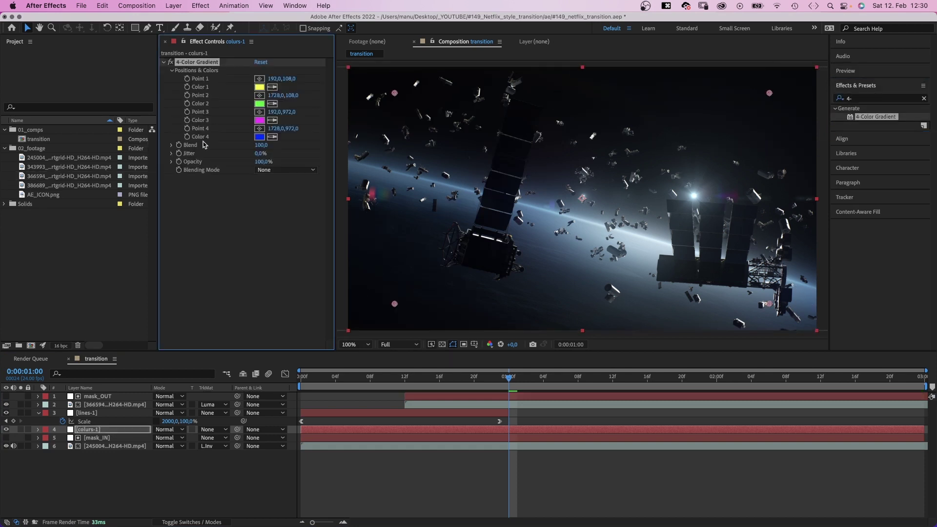
click(213, 429)
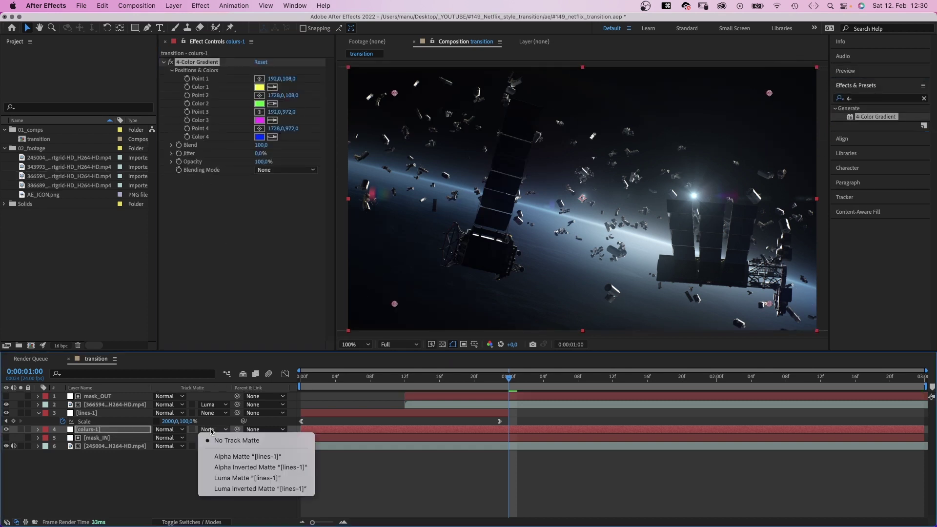
click(224, 477)
click(369, 379)
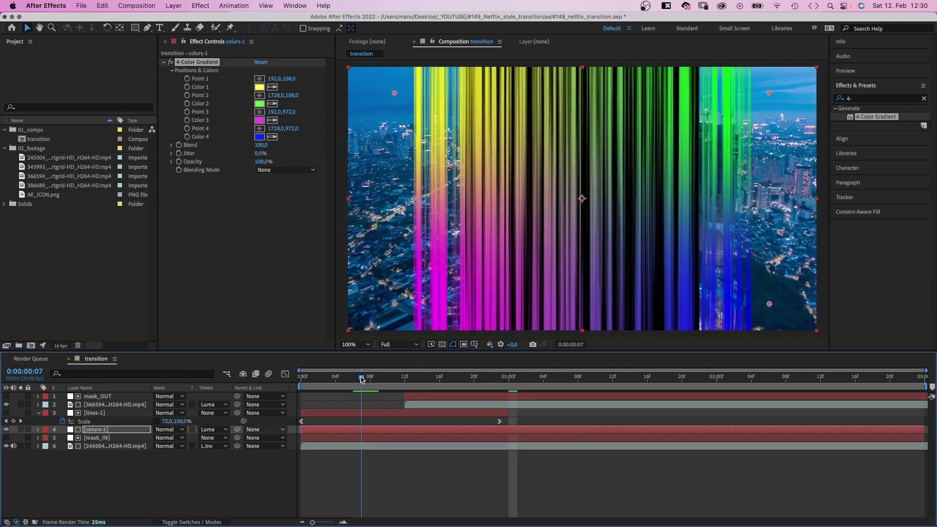
- Set gradient Color 1 to blue and Color 2 to red
click(259, 87)
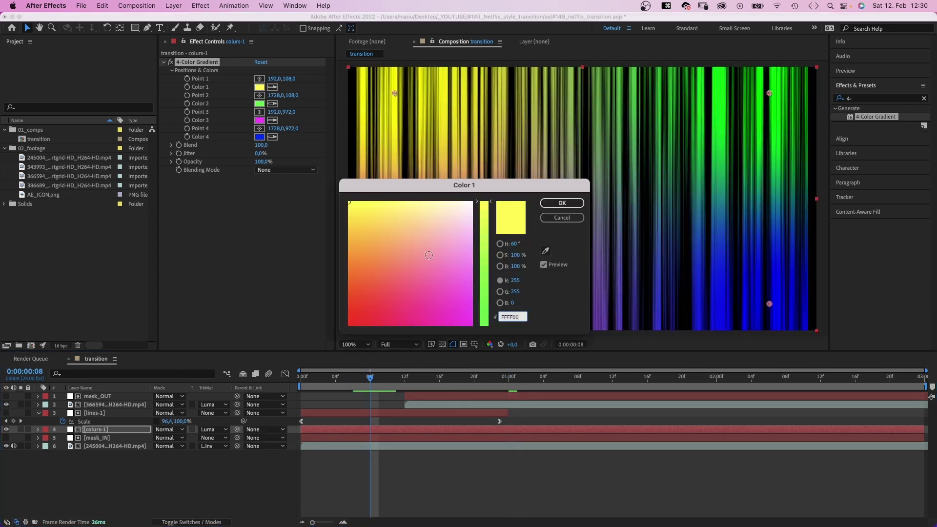
drag(483, 222, 483, 273)
click(562, 203)
click(259, 104)
click(362, 312)
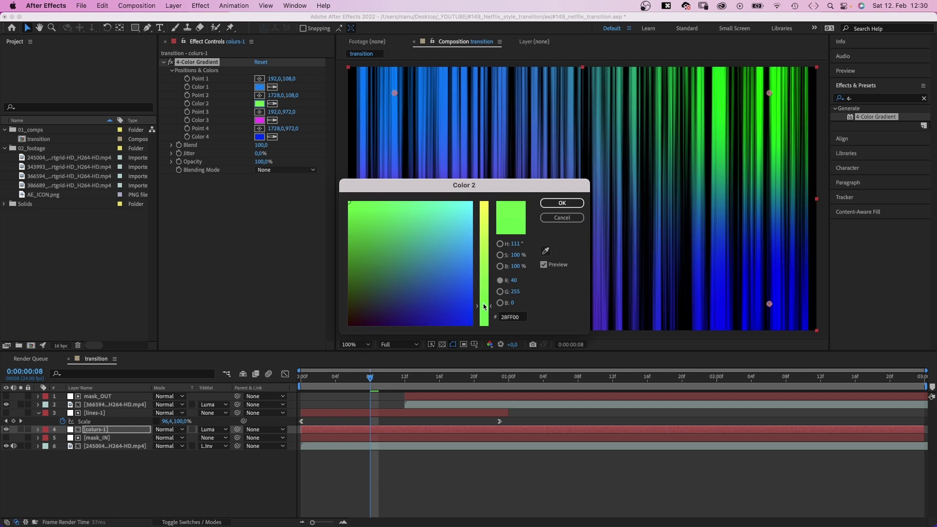
drag(483, 325, 483, 202)
click(367, 293)
- Set gradient Color 3 to dark red and Color 4 to red
click(562, 203)
click(259, 120)
click(350, 324)
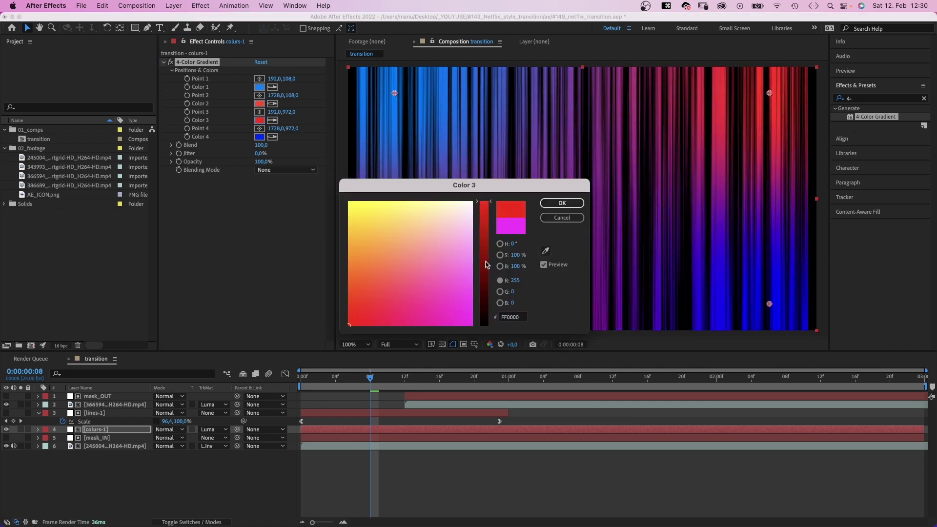
click(485, 262)
click(562, 203)
click(259, 136)
click(374, 310)
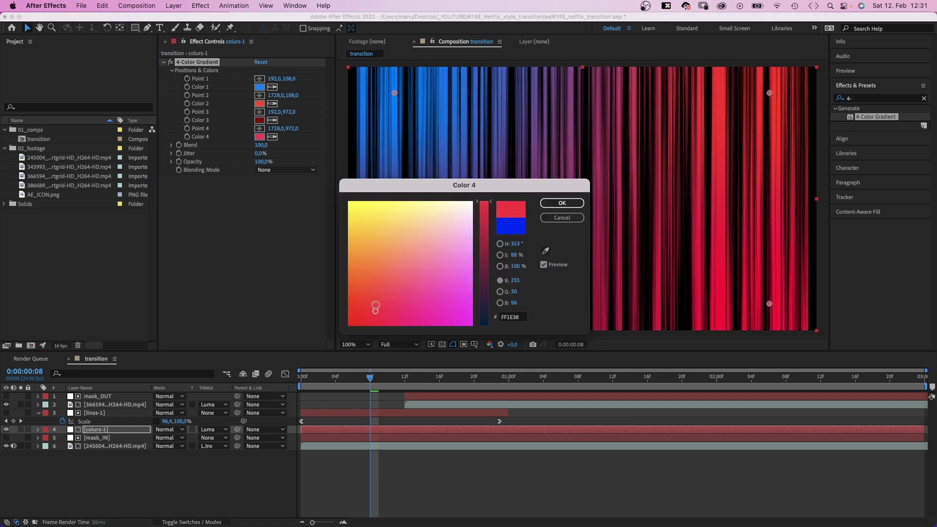
- Reposition the four gradient points in the viewer and change Color 2 to orange
click(562, 203)
drag(395, 93, 413, 131)
drag(395, 304, 528, 234)
drag(770, 93, 630, 154)
drag(770, 303, 796, 296)
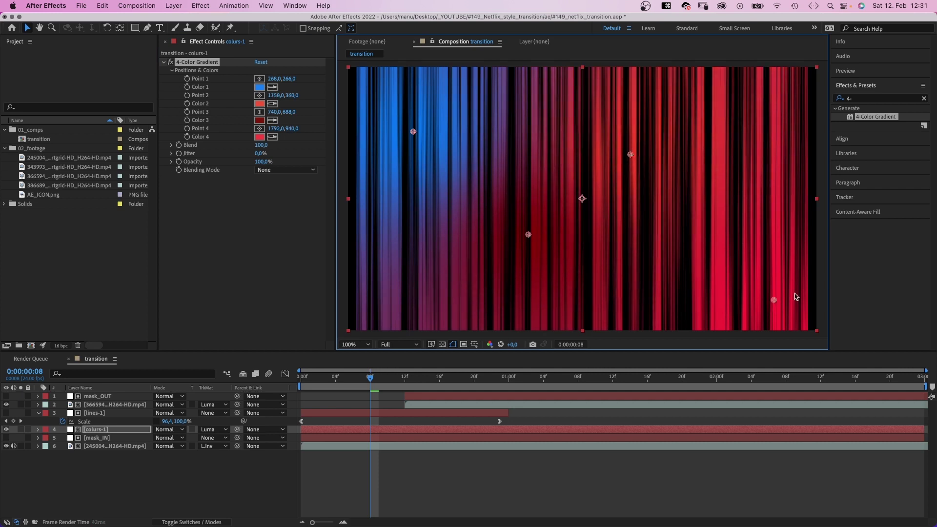
drag(630, 155, 720, 119)
click(259, 103)
click(370, 268)
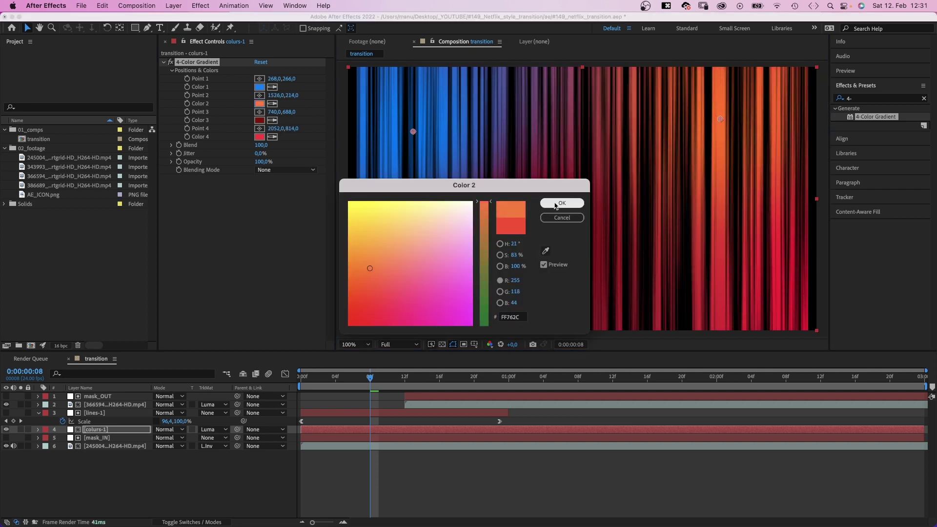
click(560, 203)
- Preview the transition from the start, then trim colurs-1 to end at 1:00
key(Home)
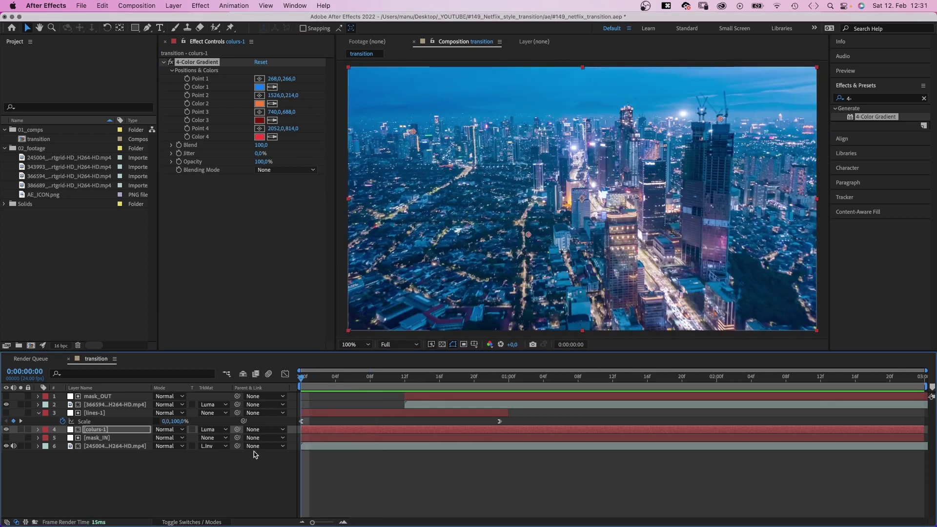
click(253, 472)
key(space)
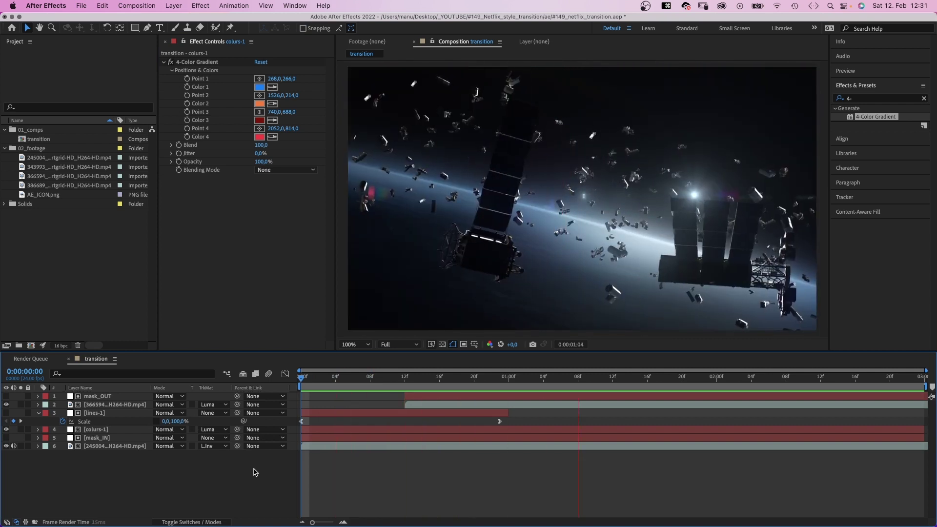
click(406, 378)
click(368, 382)
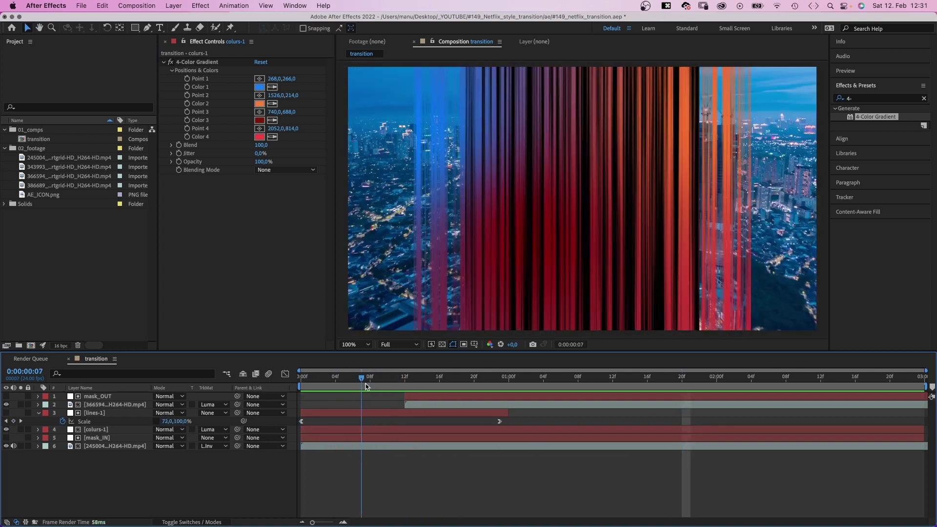
click(39, 414)
click(560, 418)
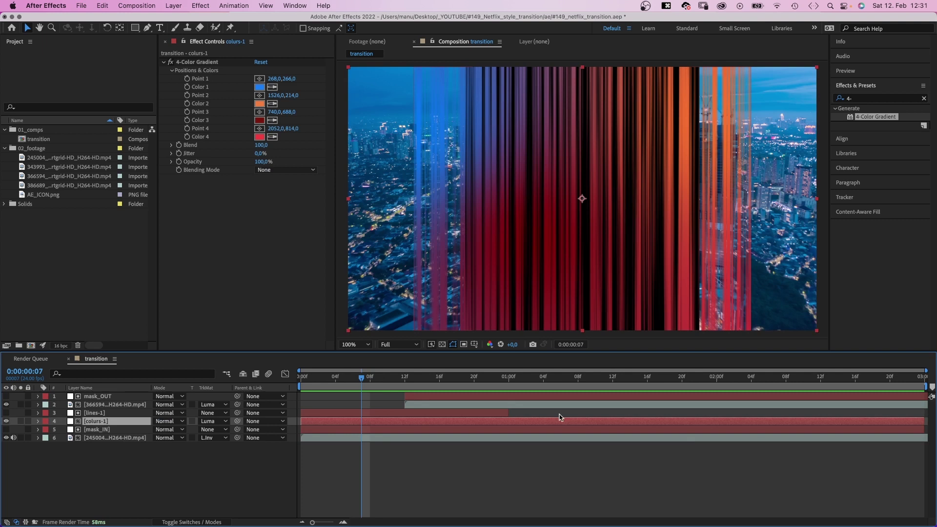
drag(925, 419, 509, 433)
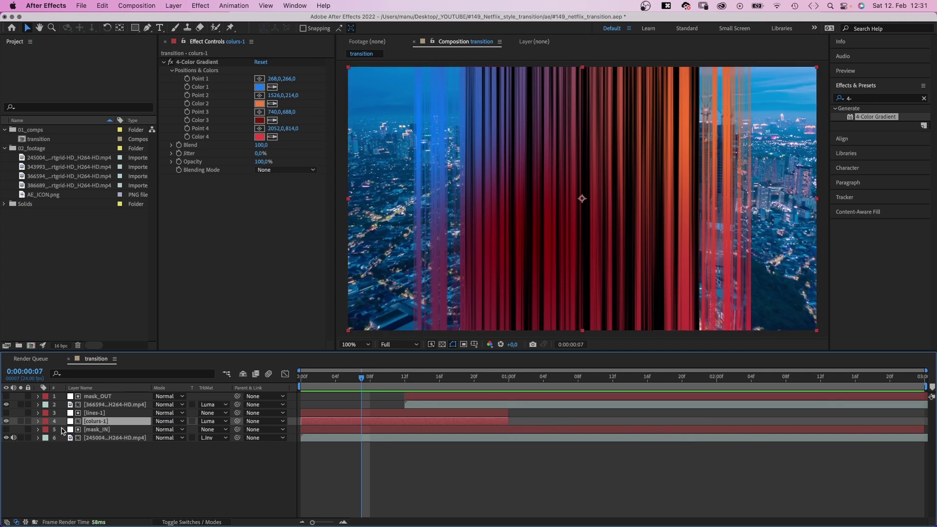
- Duplicate lines-1 and colurs-1, then set the top lines copy's noise Contrast to 1500
shift+click(92, 416)
key(super+d)
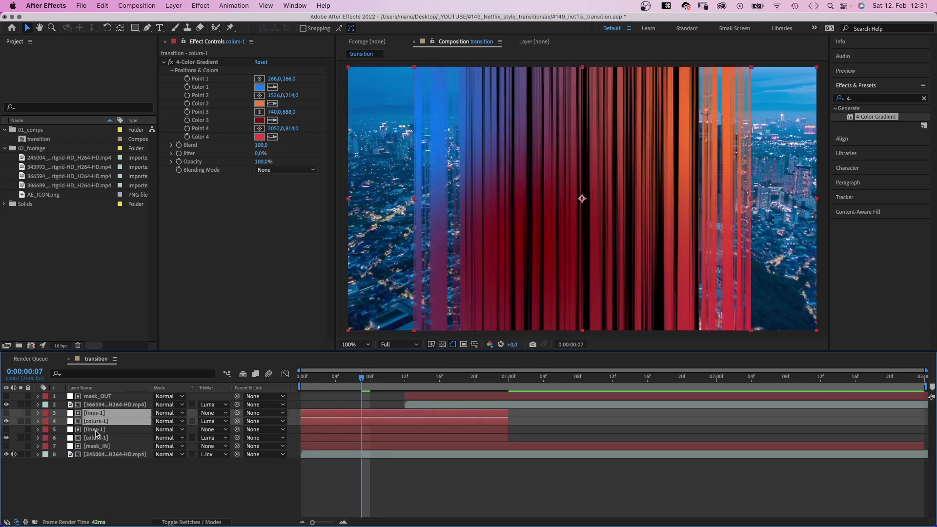
click(97, 481)
click(97, 415)
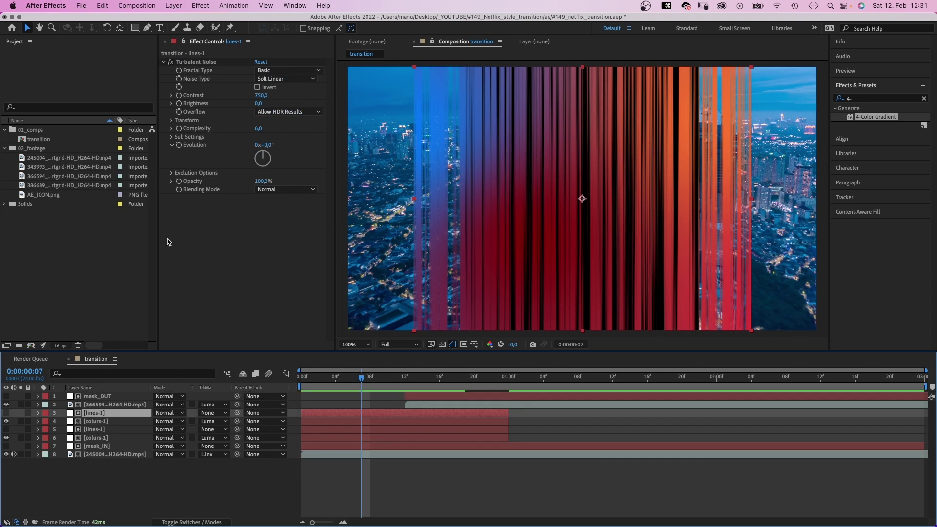
click(259, 96)
text(1500)
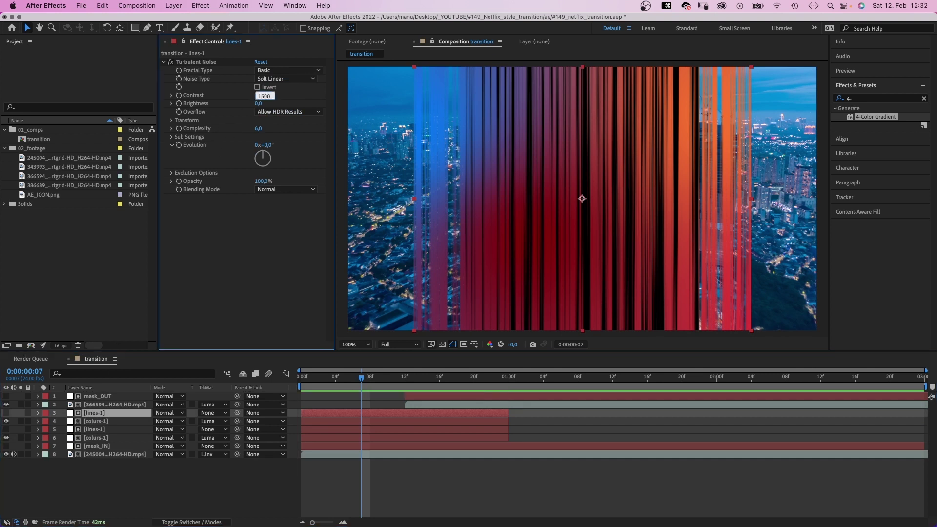
key(Return)
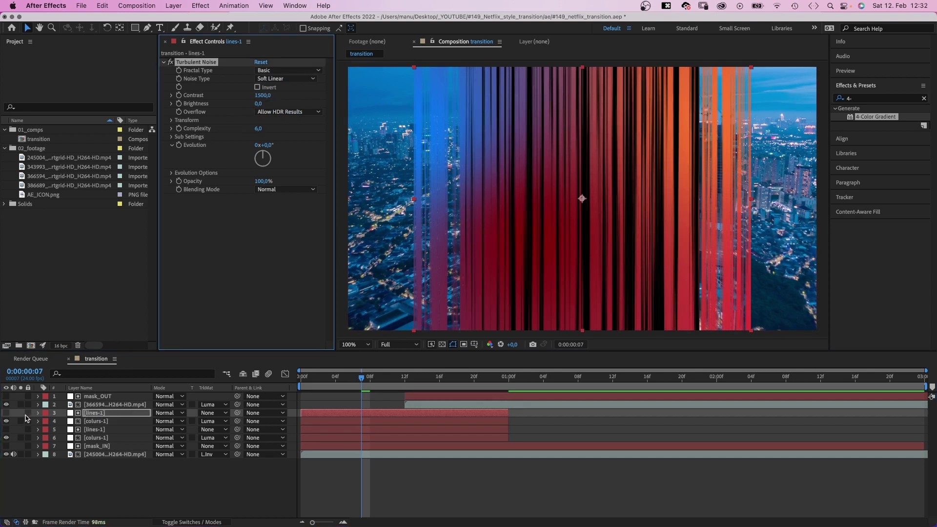
- With the top lines layer soloed, set its noise Brightness to -150, then unsolo it
click(6, 413)
click(20, 412)
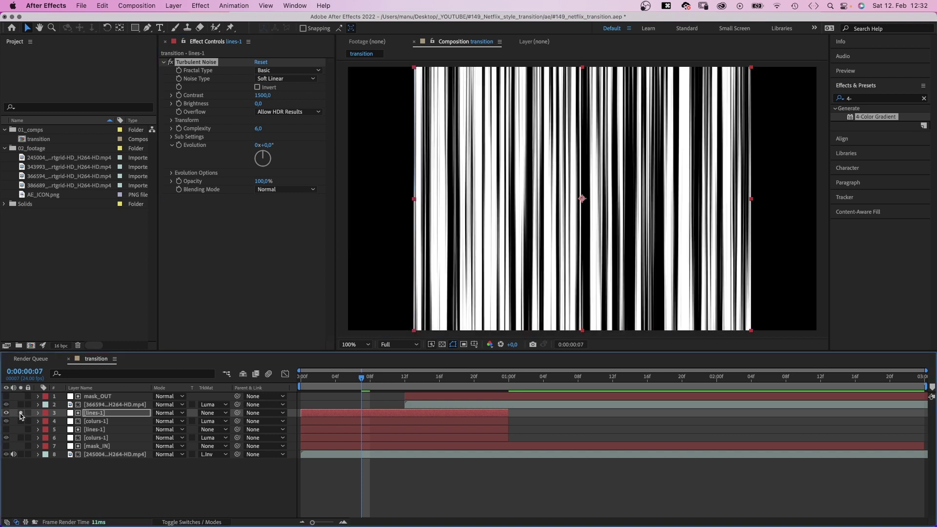
click(256, 104)
text(-15)
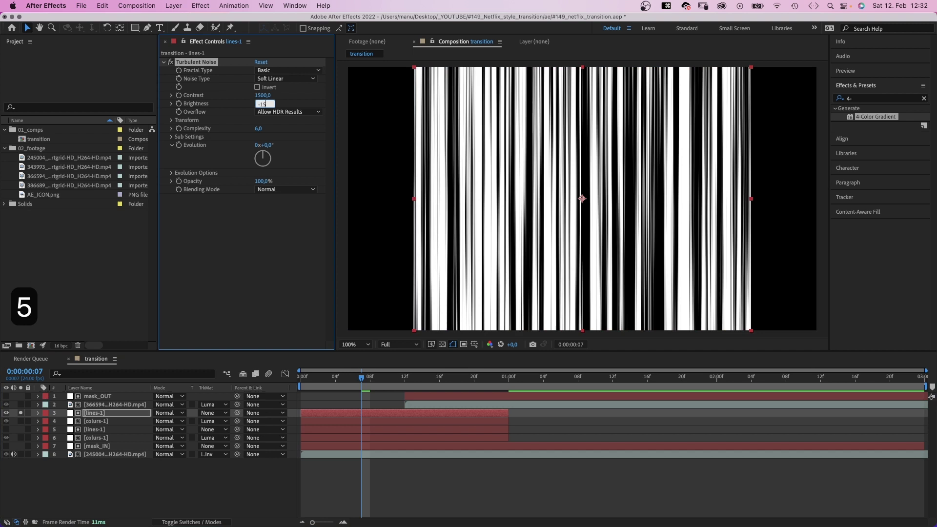
text(0)
key(Return)
click(20, 414)
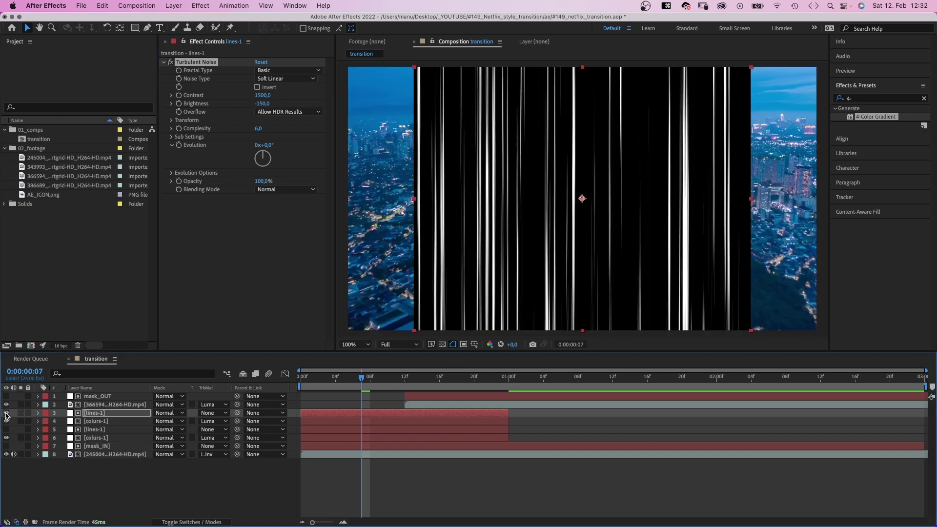
- Hide the top lines layer and set colurs-1's gradient Color 1 to pale yellow
click(6, 413)
click(95, 423)
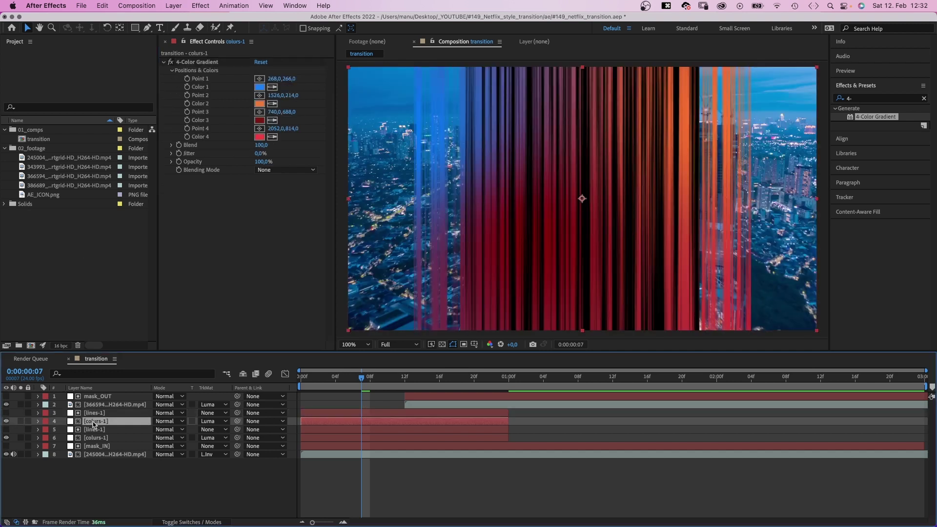
click(259, 87)
click(438, 209)
click(562, 203)
- Set gradient Colors 2 and 3 to pale pink and Color 4 to white
click(259, 103)
click(462, 218)
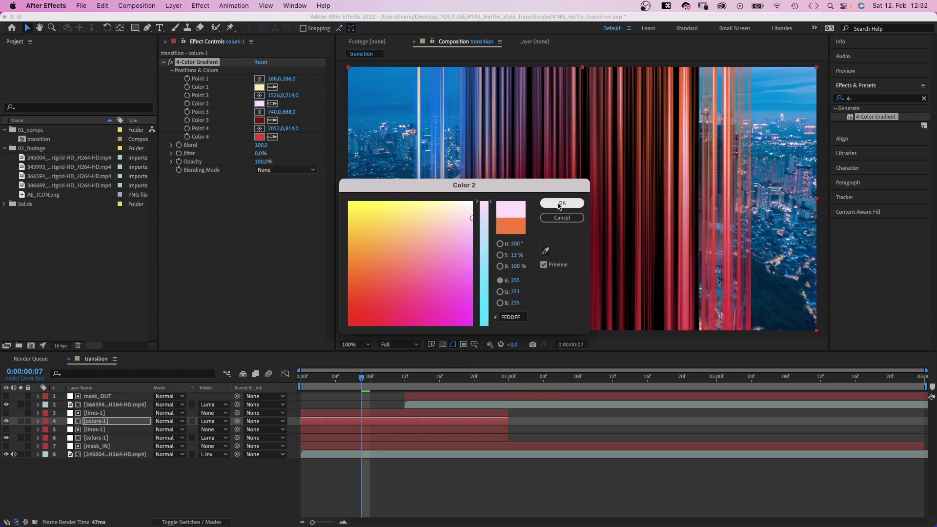
click(562, 203)
click(260, 120)
click(462, 218)
click(562, 203)
click(259, 137)
click(350, 208)
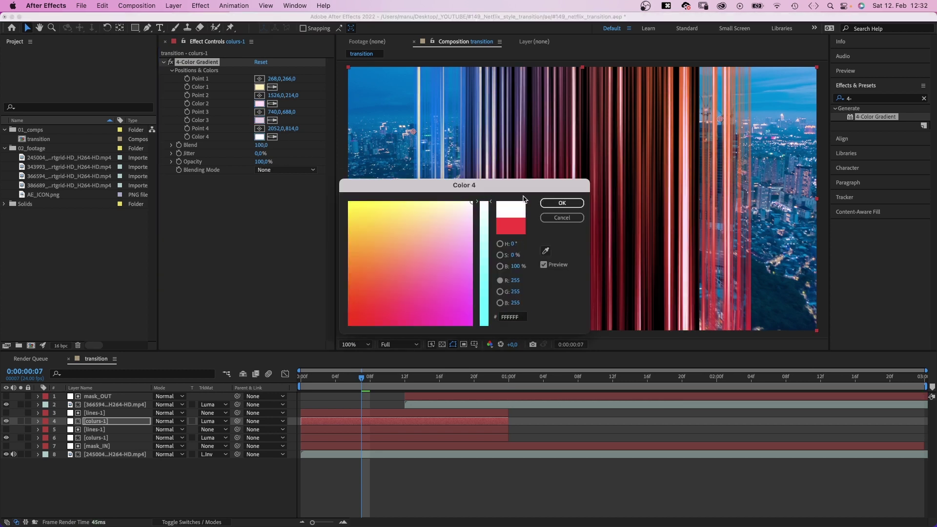
click(563, 203)
- Preview the transition, then park the playhead at frame 8
key(space)
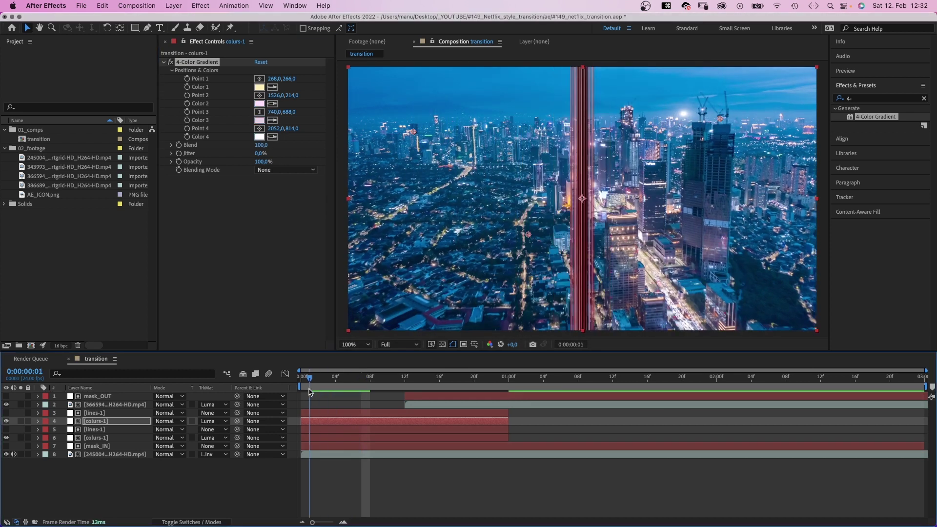
click(143, 492)
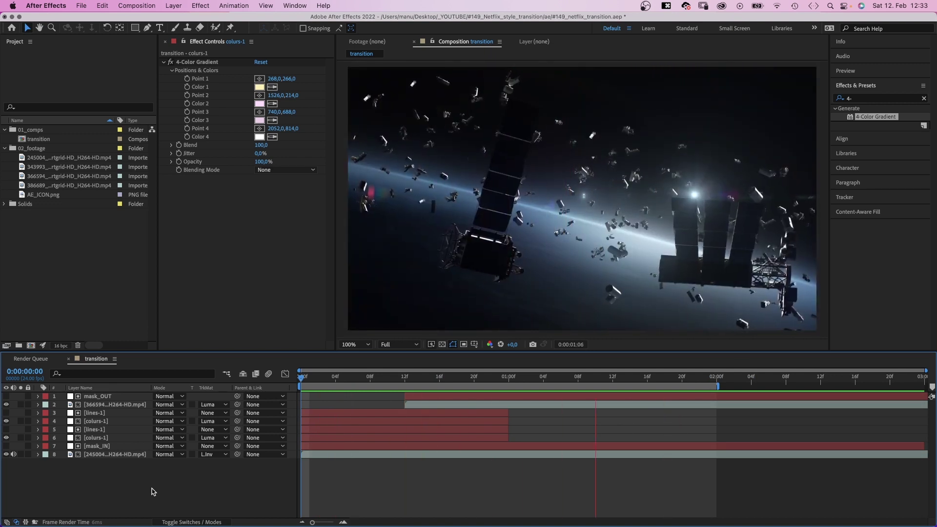
key(space)
click(400, 384)
drag(400, 384, 371, 383)
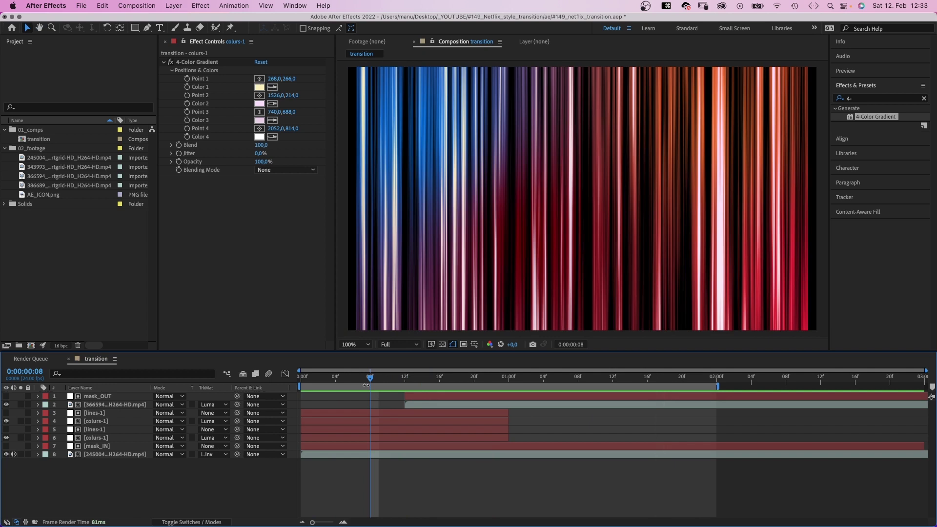
- Apply Mosaic to lines-1 with 450 horizontal blocks, 1 vertical block and Sharp Colors on
click(88, 432)
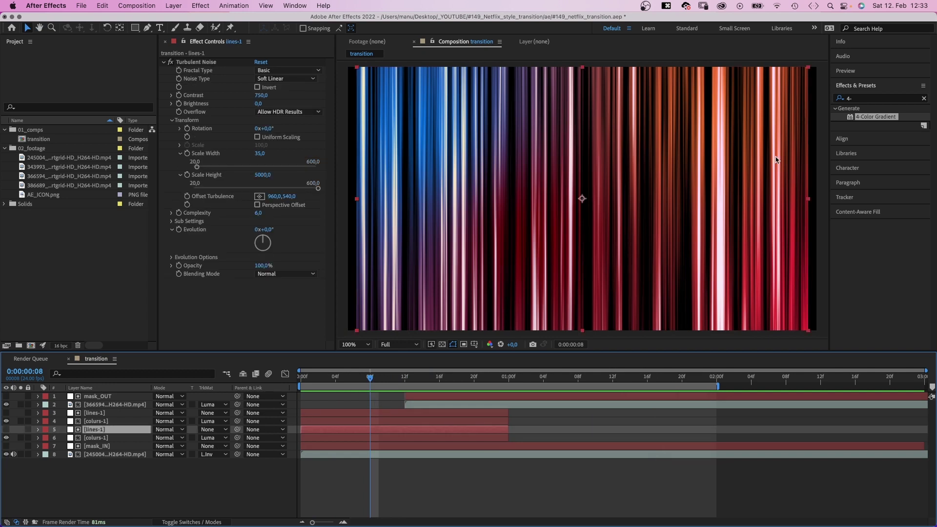
key(super+5)
text(mosa)
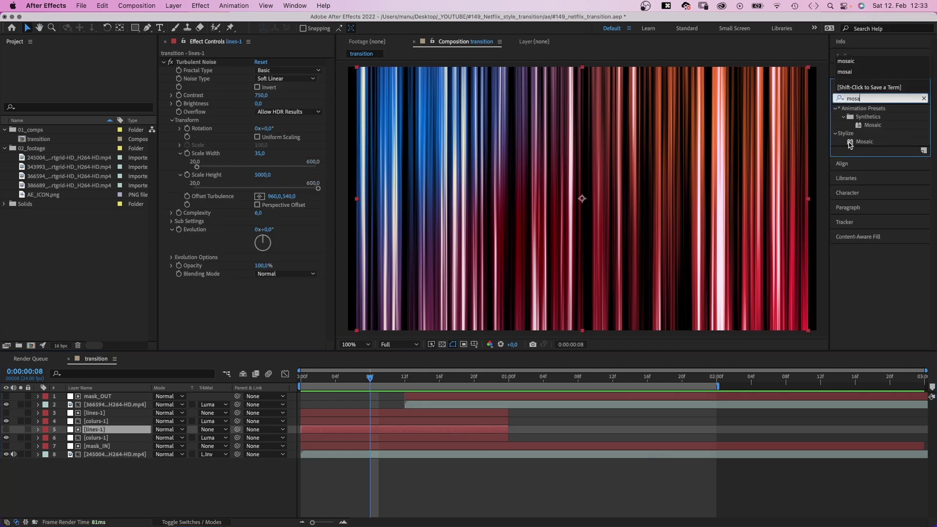
drag(849, 144, 205, 301)
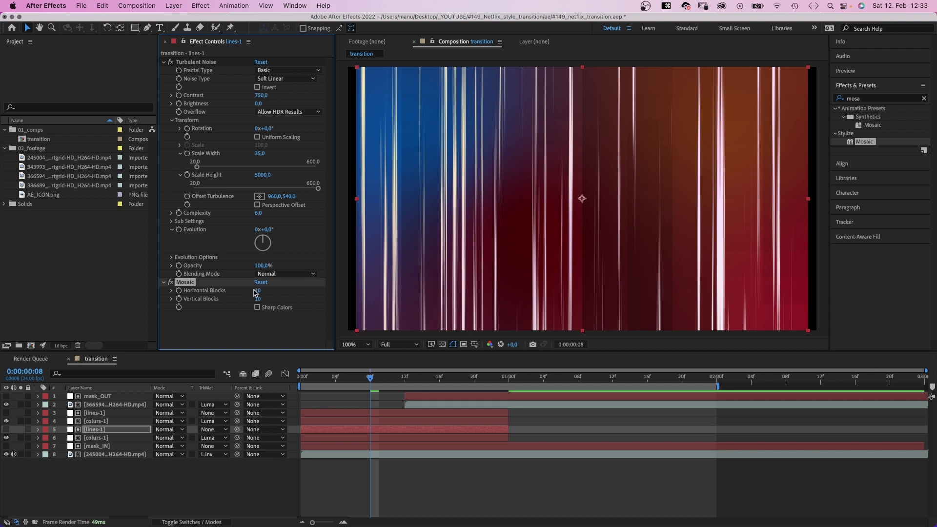
text(450)
key(Return)
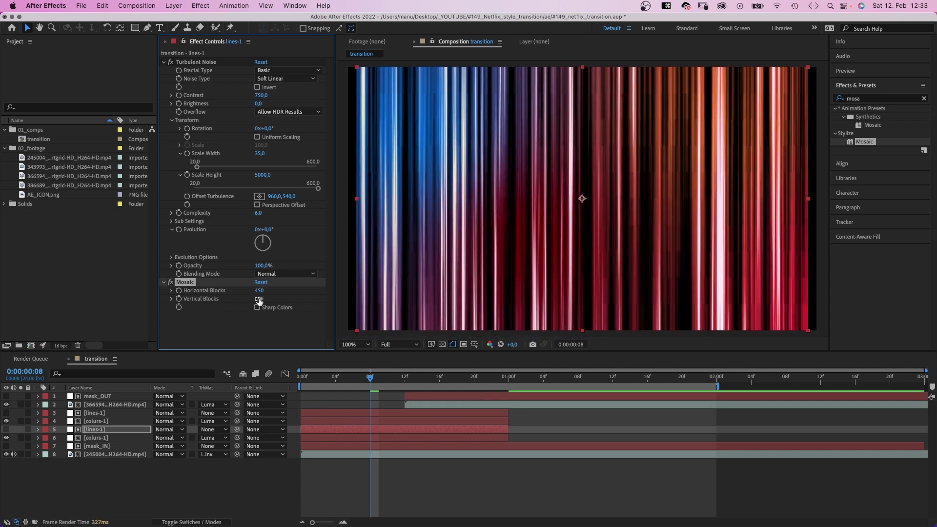
text(1)
click(259, 329)
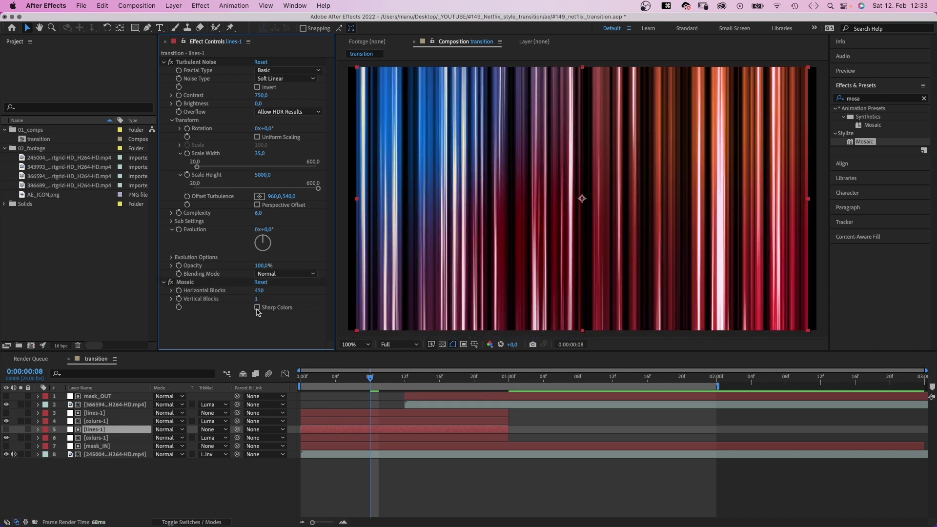
click(258, 308)
- Rewind to the start and preview the stripes, then select layer 3 lines-1
drag(370, 376, 301, 376)
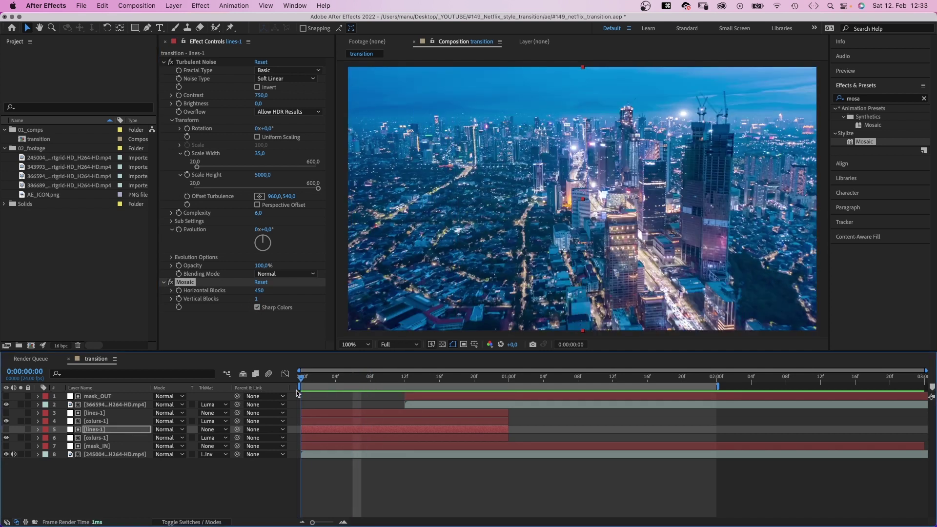
key(space)
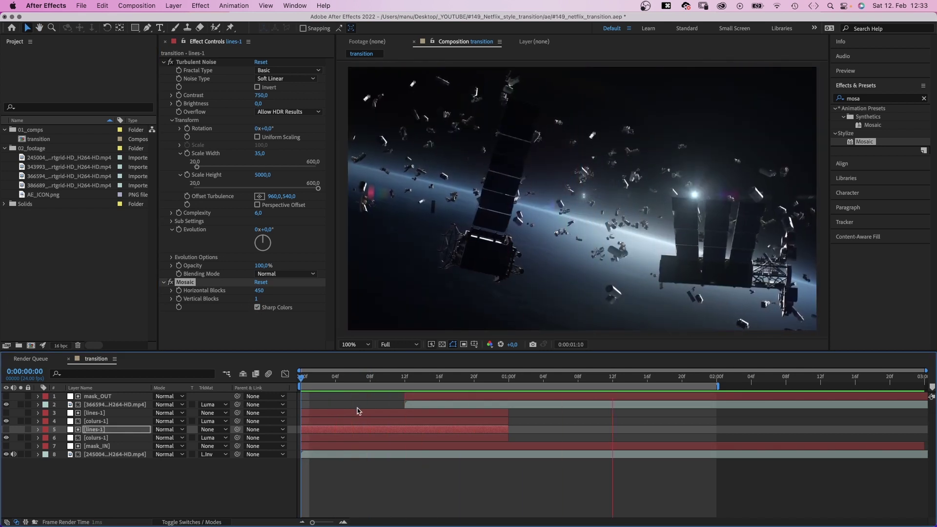
key(space)
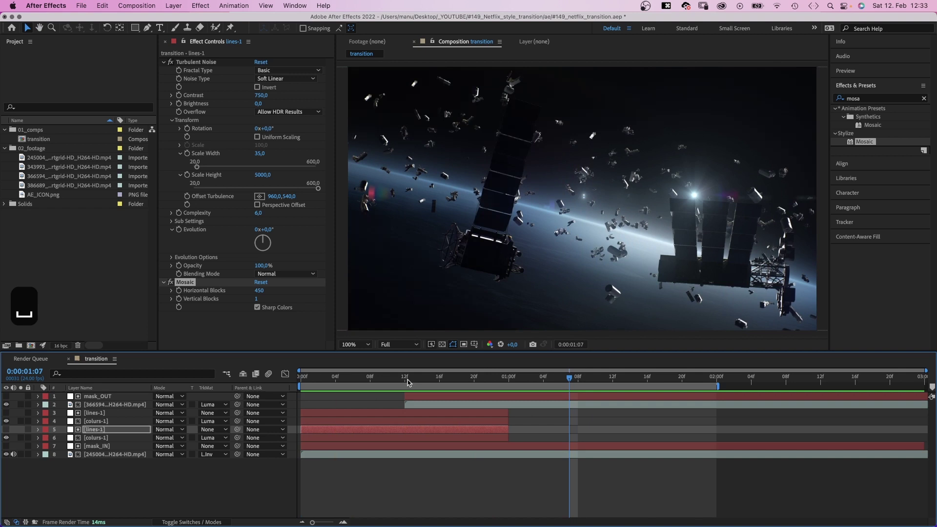
click(94, 414)
- Duplicate layers 3–6, move the copies to the top and start them at frame 8
shift+click(100, 438)
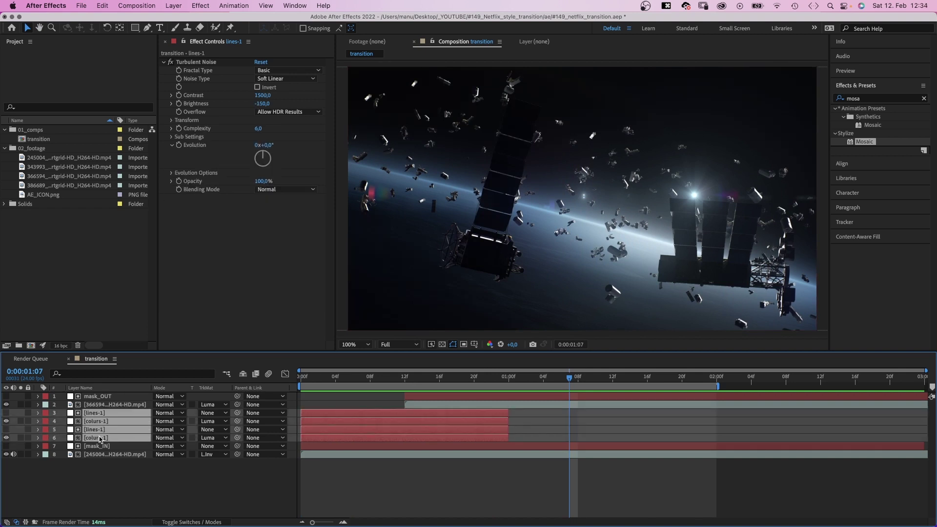
key(super+d)
drag(96, 424, 104, 397)
click(371, 380)
key(bracketleft)
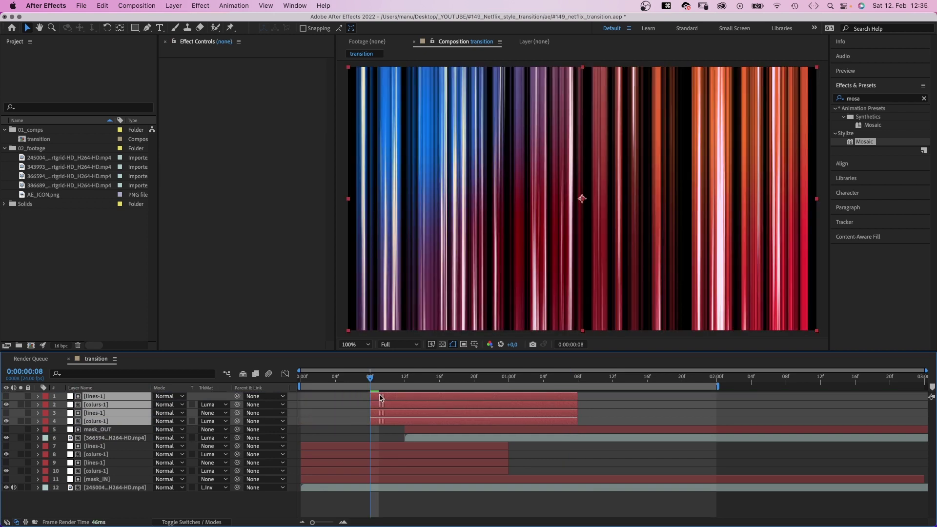
drag(372, 380, 450, 380)
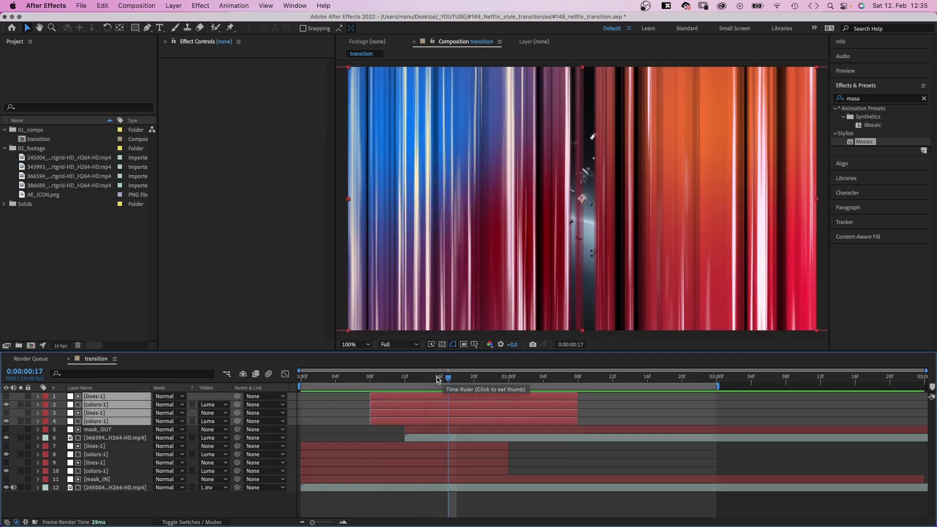
- Move the copied colurs-1 gradient points to 536,1234 / 1118,1130 / 354,142 / 1698,1106
click(98, 431)
click(98, 423)
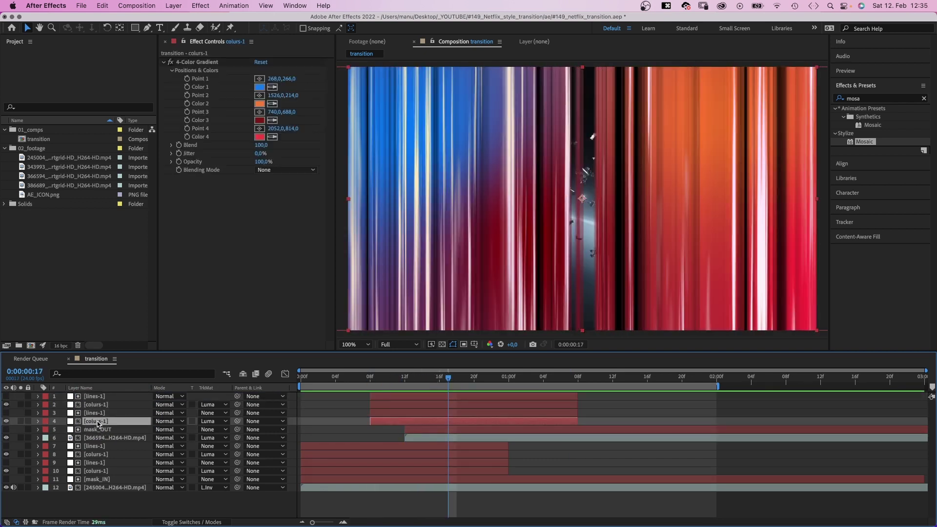
drag(413, 132, 479, 368)
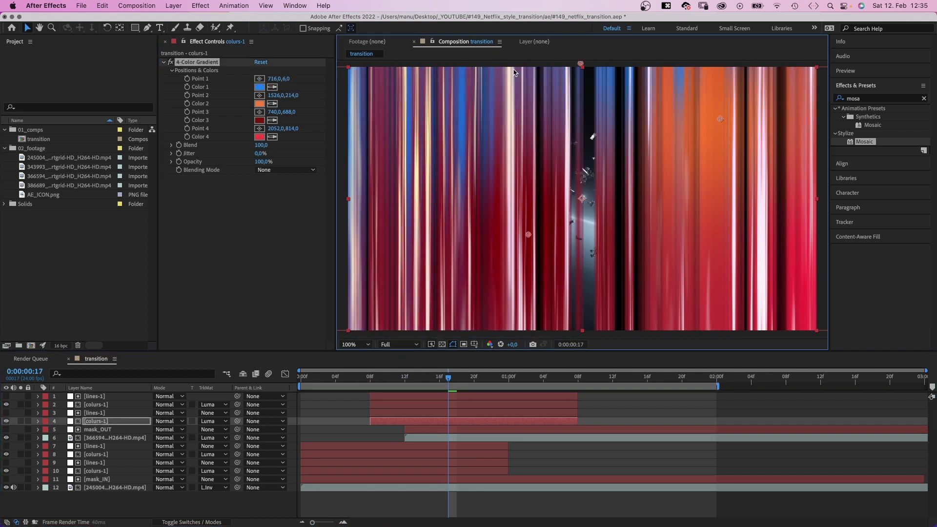
drag(720, 119, 620, 343)
drag(529, 235, 435, 101)
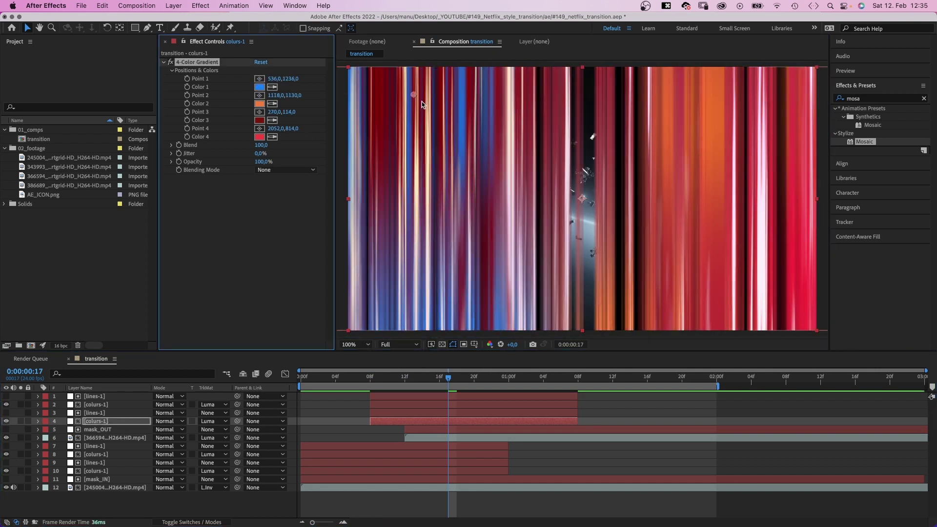
drag(825, 266, 762, 336)
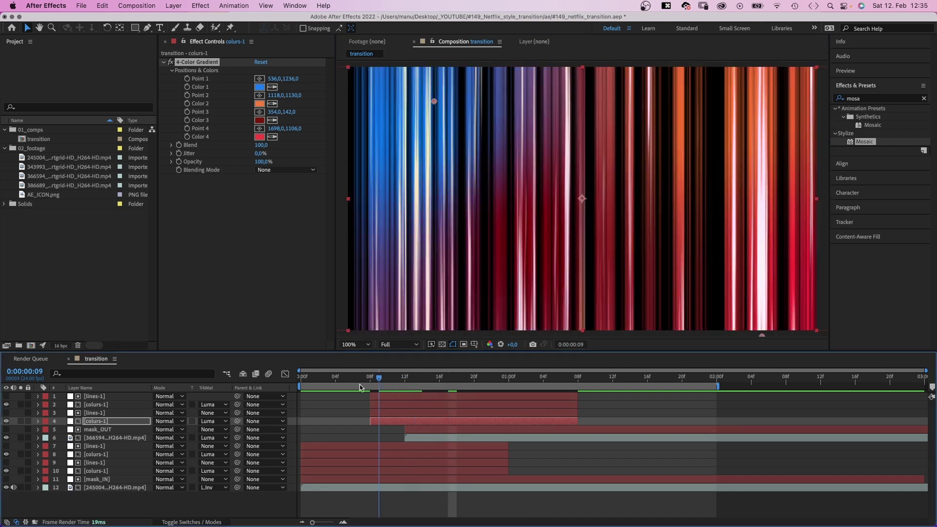
- Preview the transition from the start, stopping around one second
key(Home)
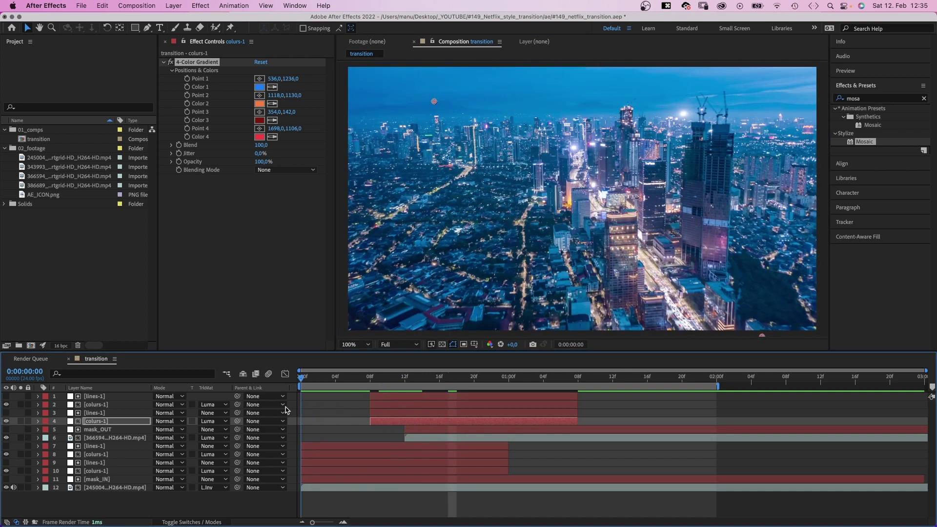
click(253, 503)
key(space)
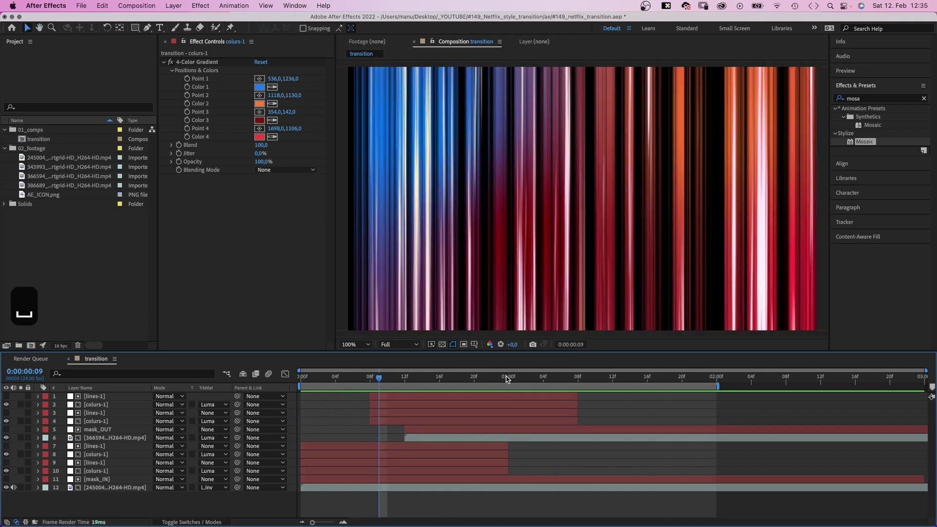
click(518, 379)
- Set both copied lines-1 layers' end Scale keyframes at 1:07 to 3000% width
click(101, 423)
click(93, 414)
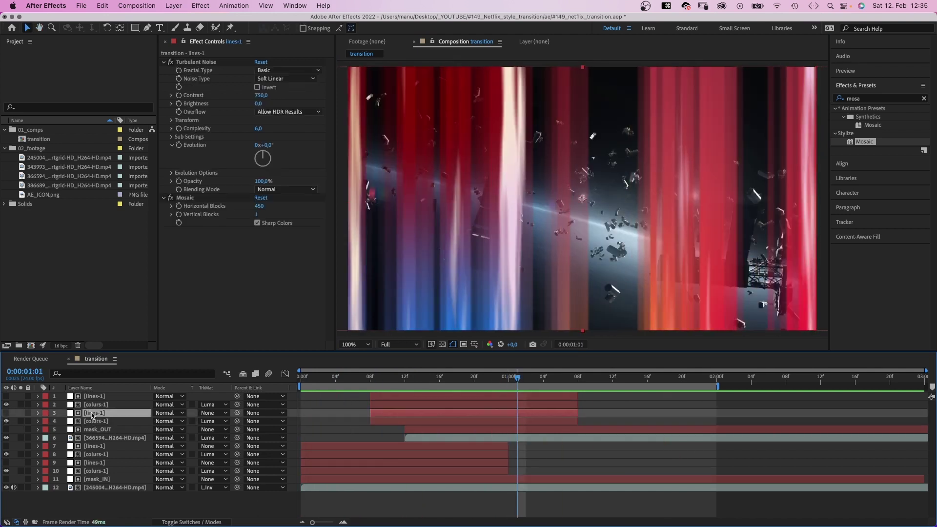
super+click(93, 397)
key(u)
drag(509, 381, 568, 381)
text(3)
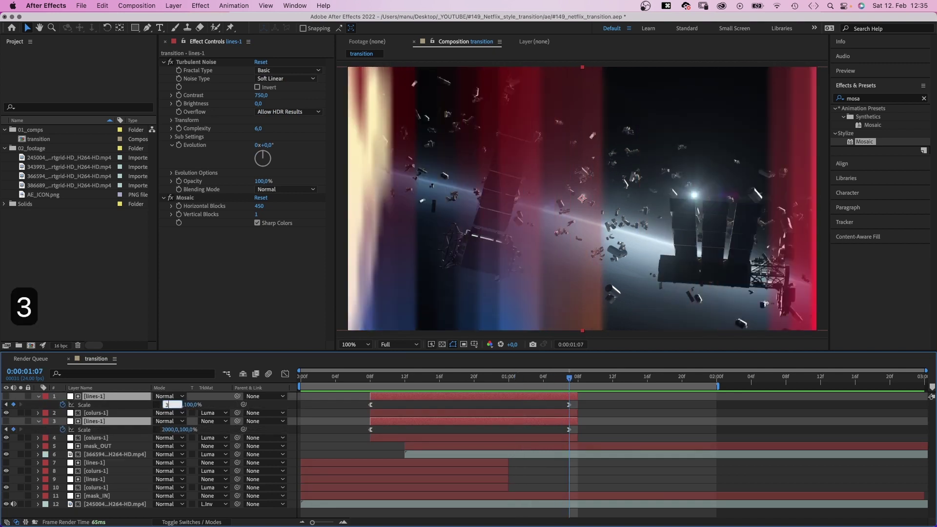
text(000)
key(Tab)
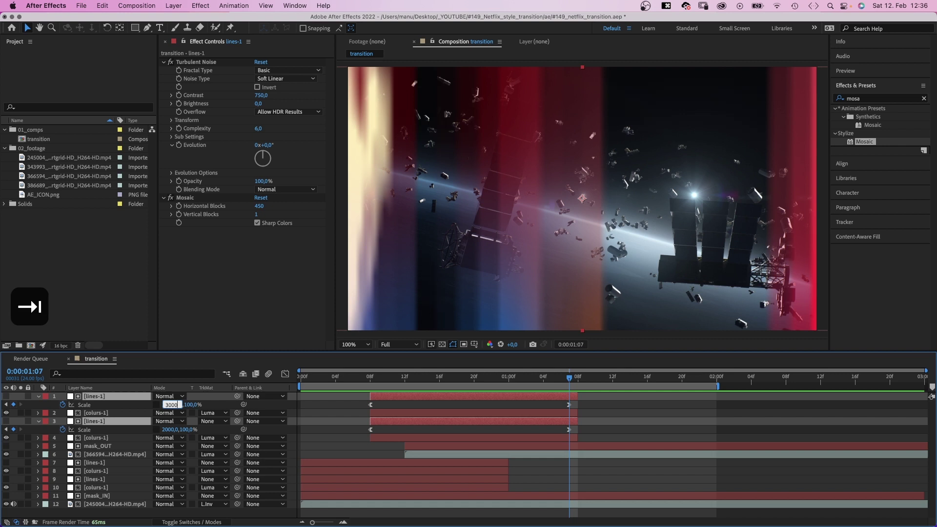
click(612, 409)
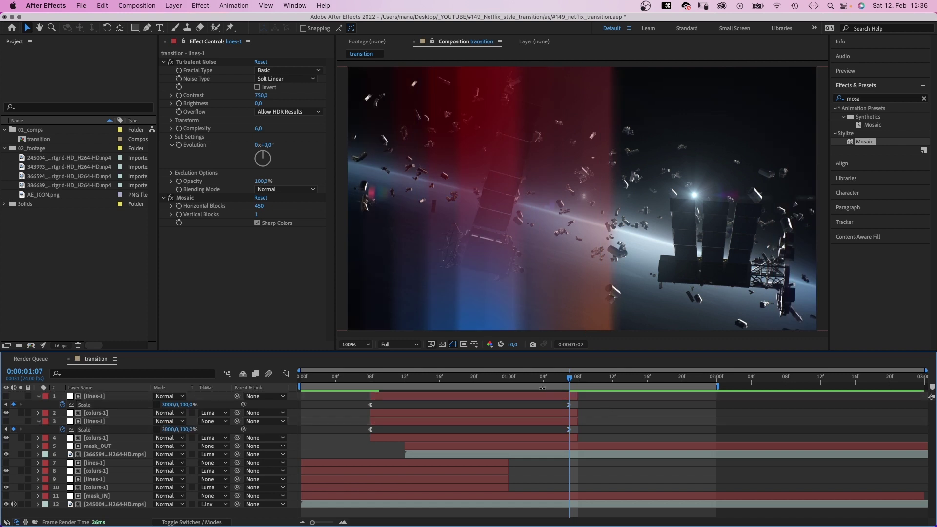
- Preview, then turn the top lines-1 noise Evolution to about -115° at frame 20
key(space)
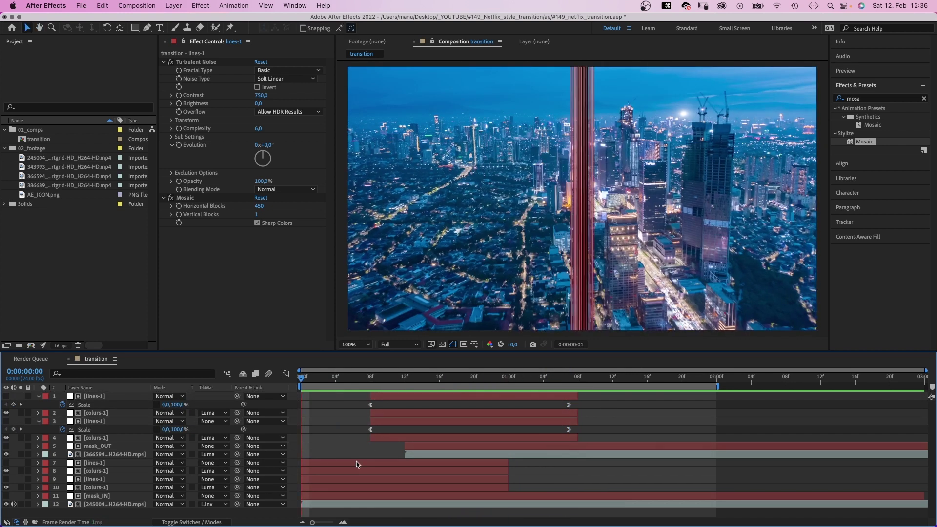
key(space)
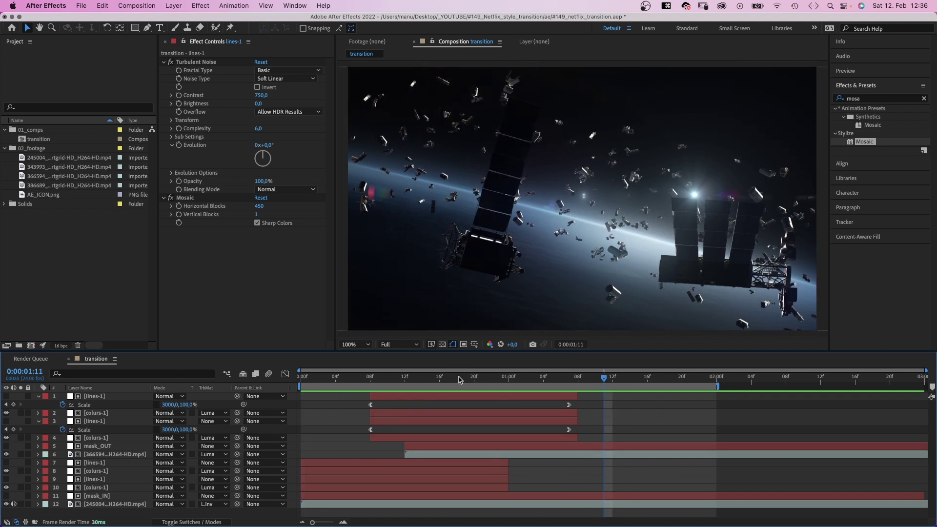
click(472, 378)
click(101, 398)
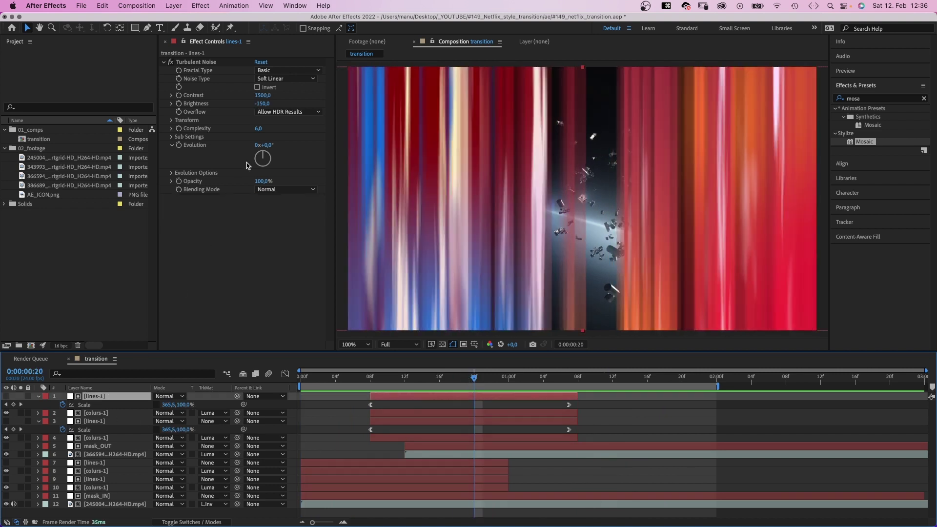
drag(264, 155, 251, 191)
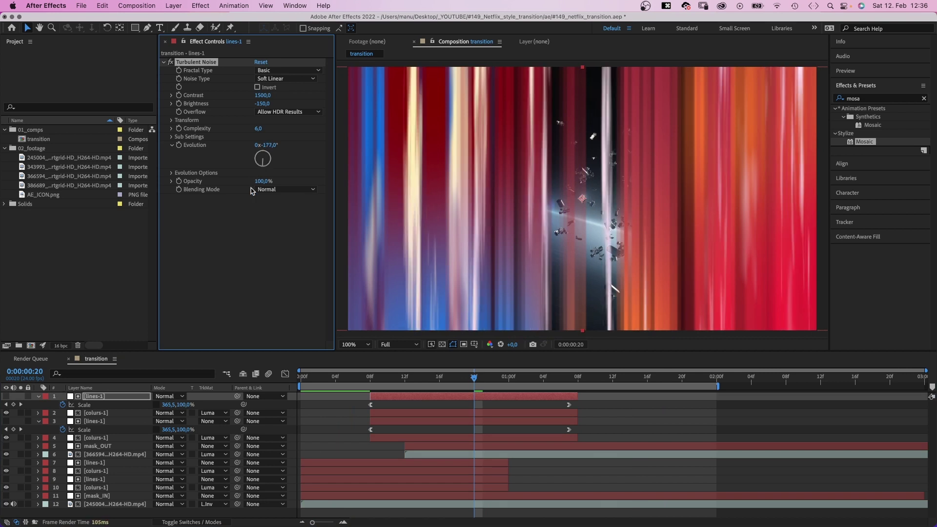
- Change the second lines-1 layer's noise Evolution to about -89° and preview it
click(90, 423)
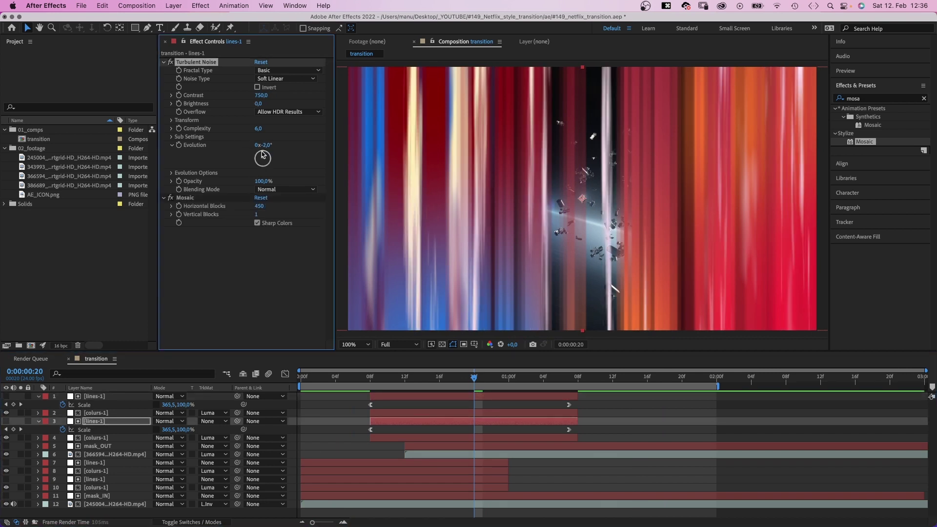
drag(264, 154, 263, 166)
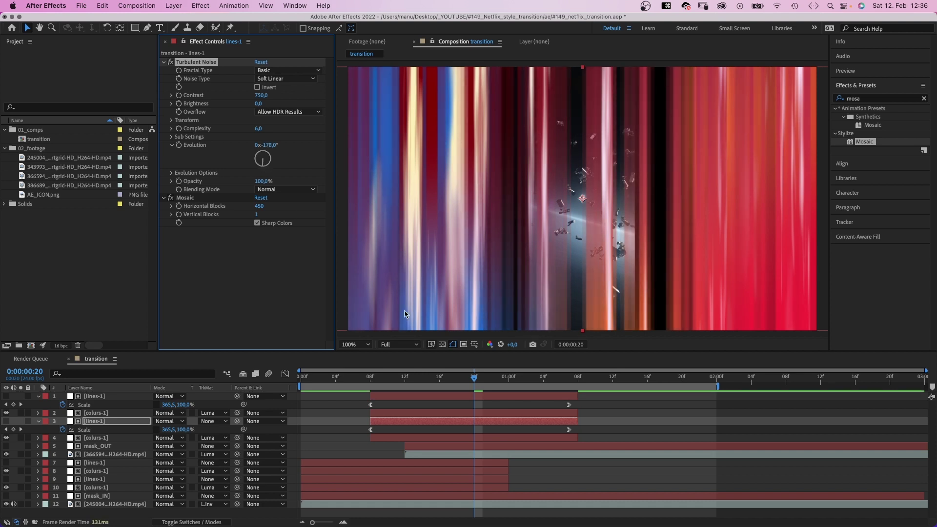
drag(474, 376, 569, 374)
mouse_move(263, 167)
mouse_down()
mouse_move(283, 174)
mouse_move(251, 163)
mouse_up()
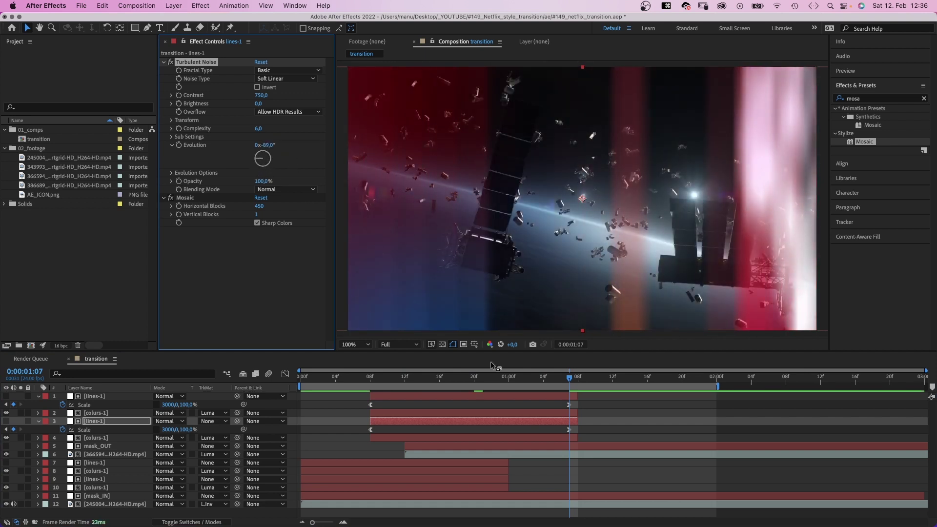
key(space)
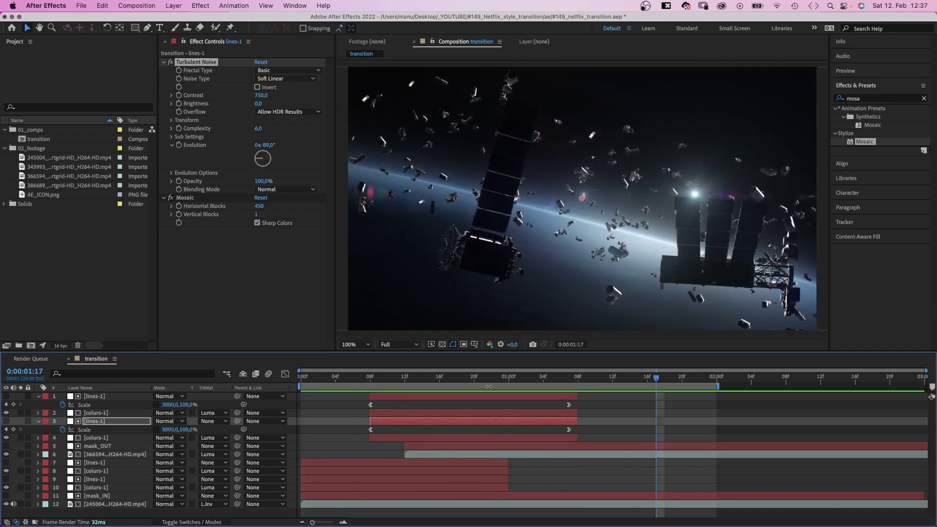
- Set the top lines-1 layer's noise Brightness to -210
click(465, 380)
drag(459, 384, 535, 384)
click(98, 397)
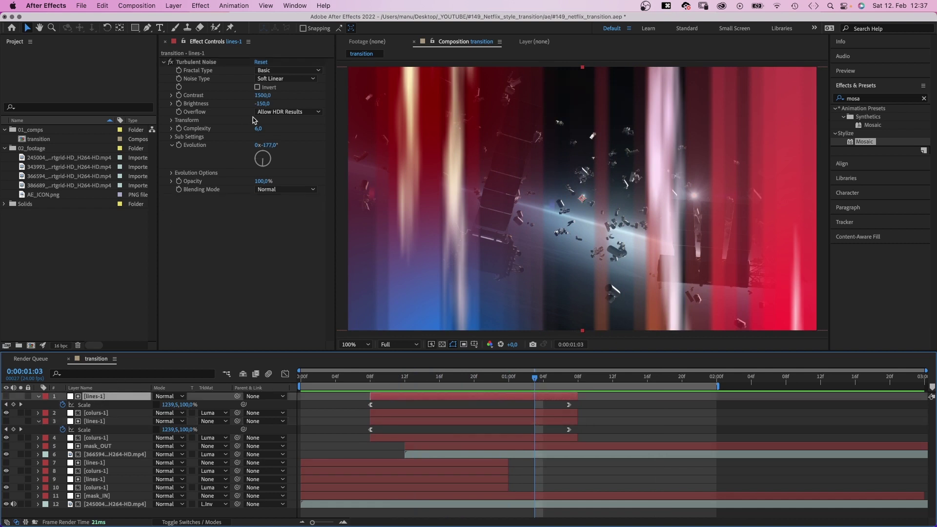
click(264, 104)
text(-210)
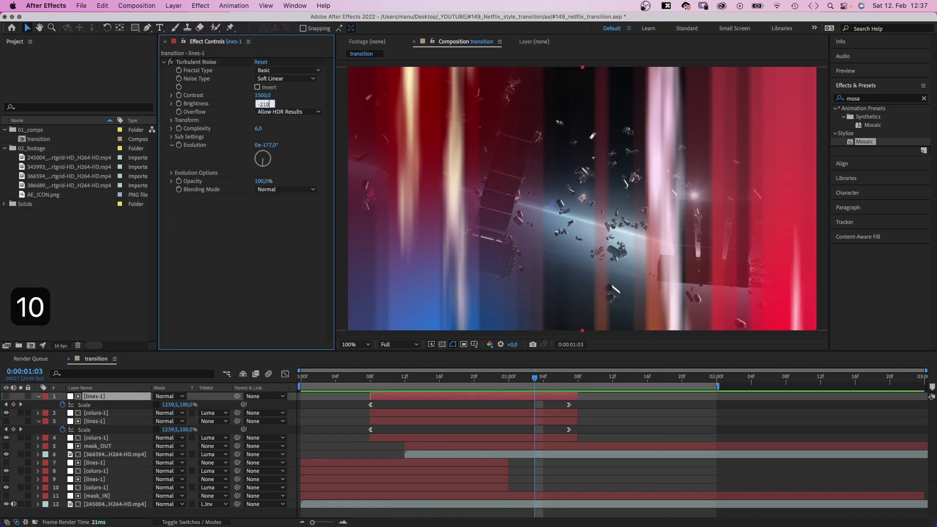
key(Return)
- Set the second lines-1 layer's noise Brightness to -60 and preview the result
click(94, 422)
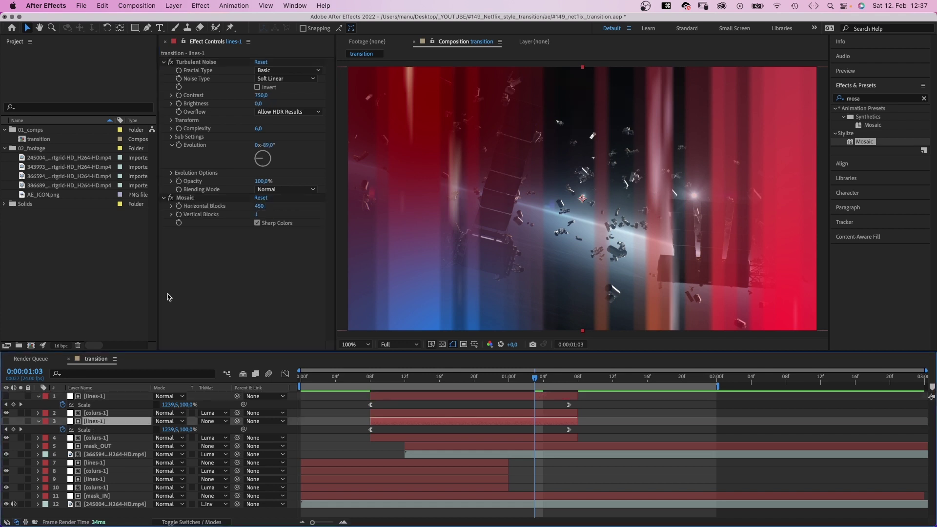
click(258, 103)
text(-60)
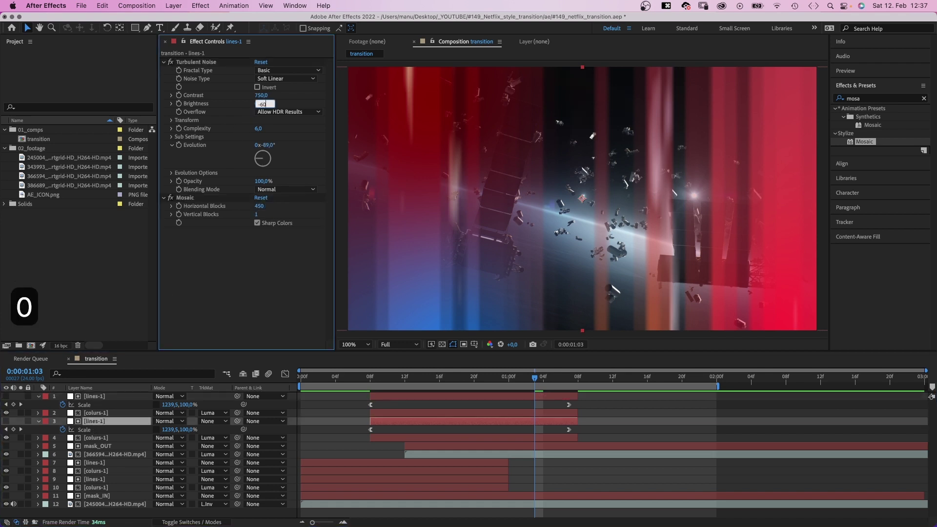
key(Return)
key(space)
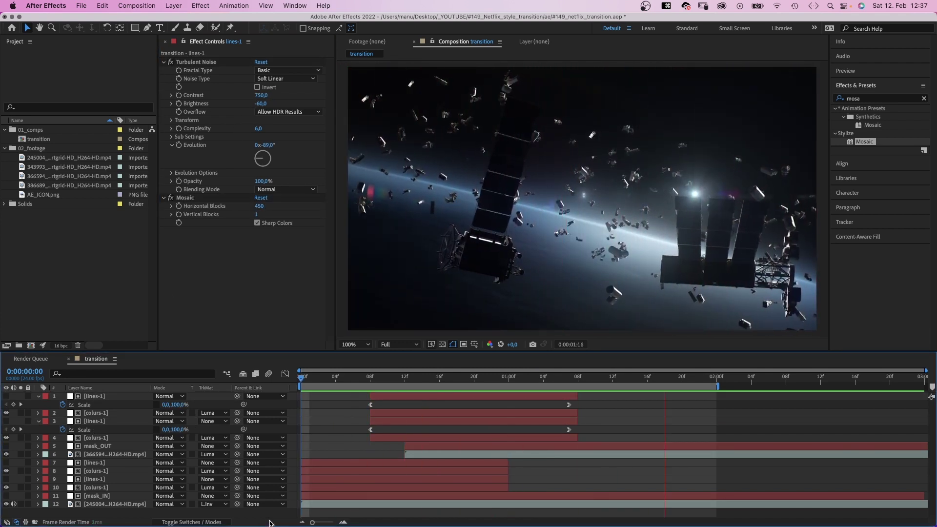
key(space)
- At frame 1:05, turn the top lines-1 layer's noise Evolution to 52°
click(550, 384)
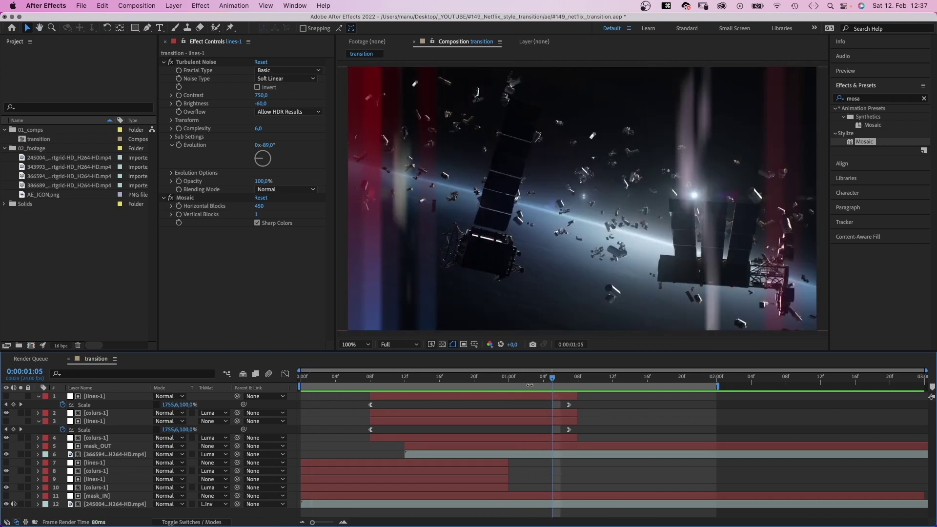
click(102, 397)
drag(260, 168, 276, 156)
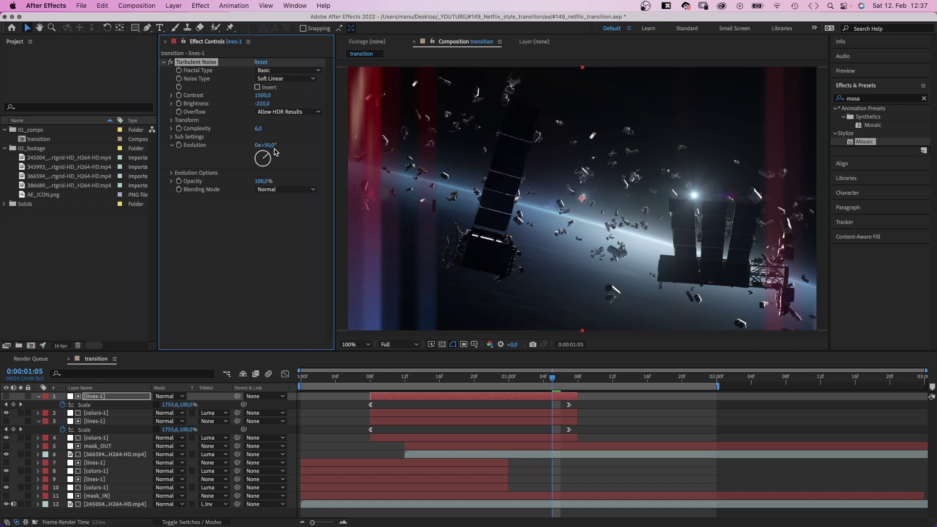
drag(275, 152, 277, 151)
drag(541, 382, 459, 388)
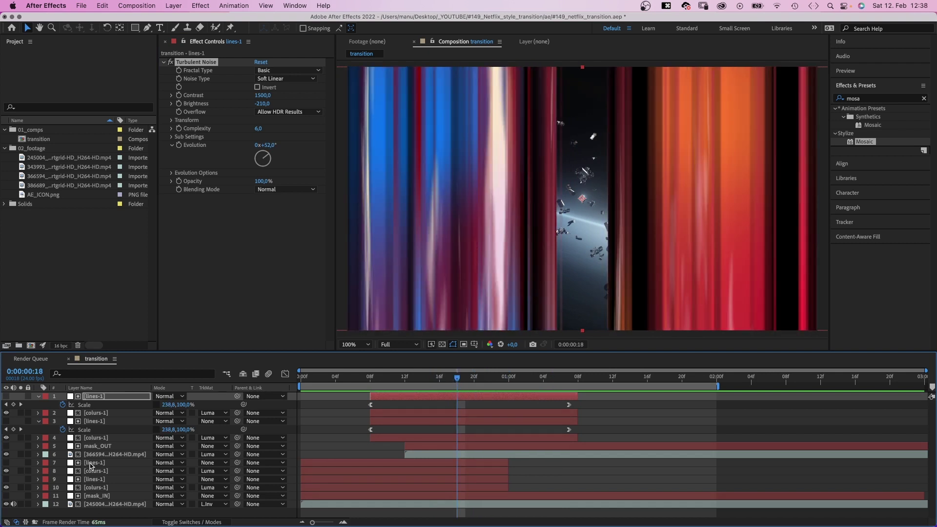
- At frame 16, add Brightness keyframes on the row 7 and row 9 lines-1 layers
click(90, 464)
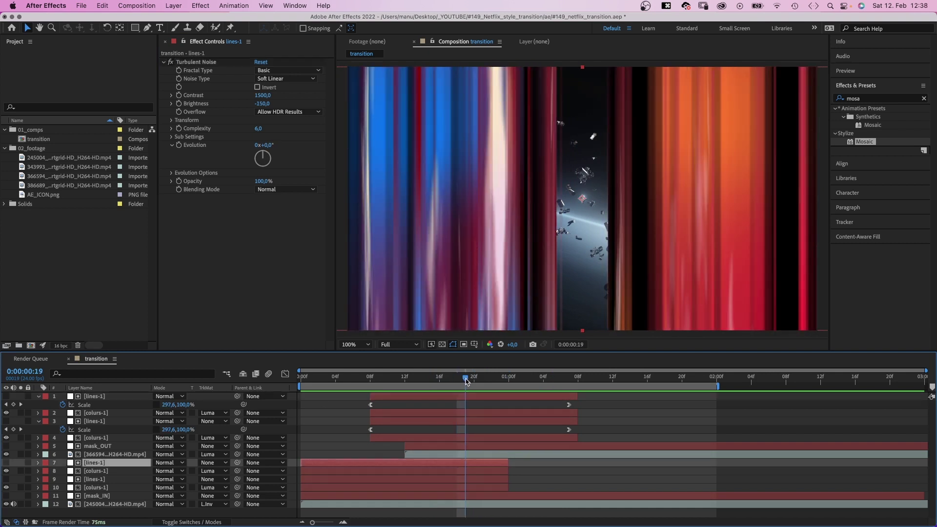
drag(466, 381, 440, 386)
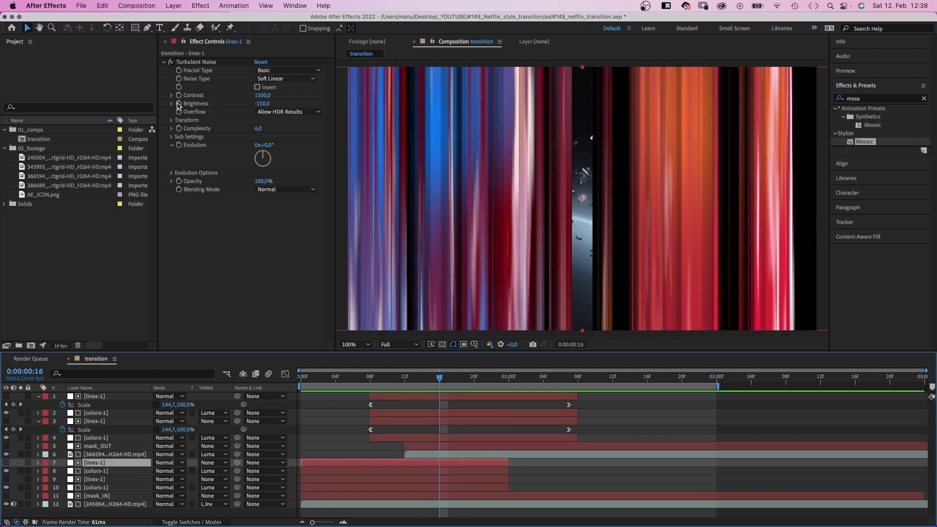
click(179, 104)
click(90, 480)
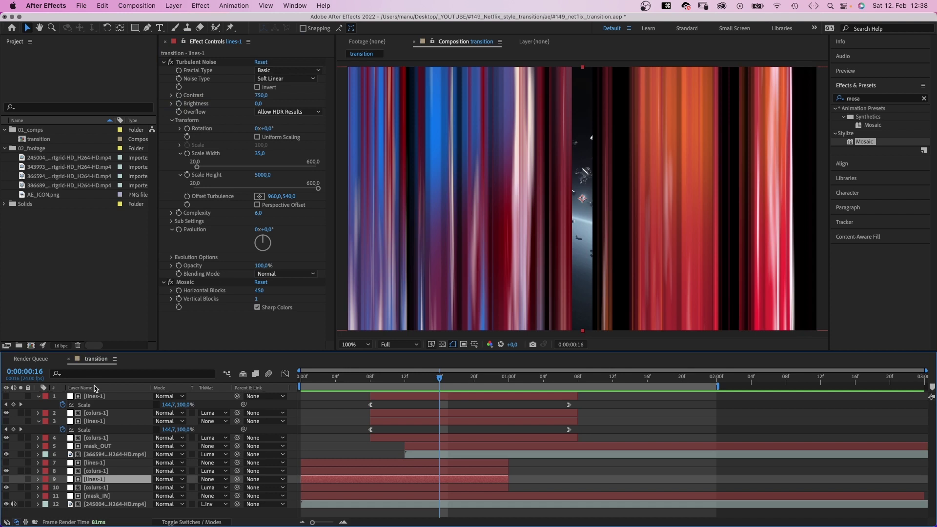
click(95, 388)
click(179, 104)
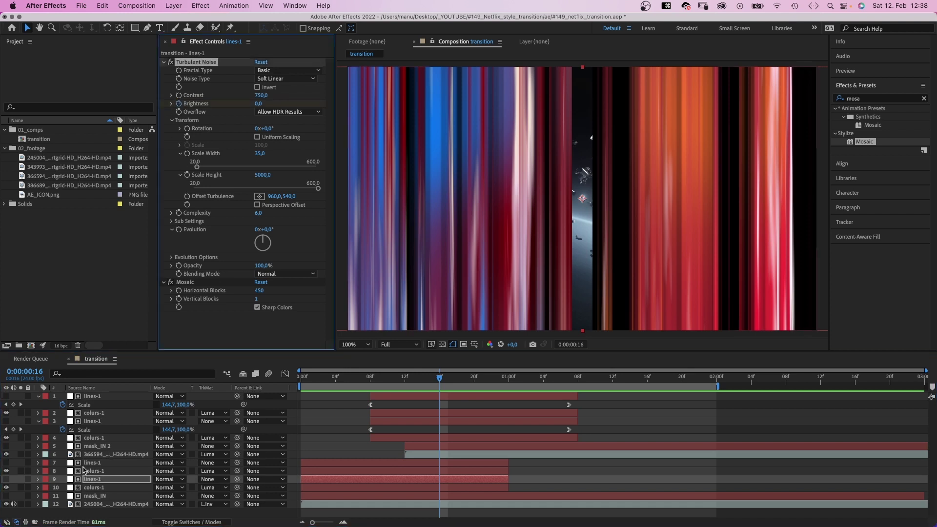
super+click(93, 463)
key(u)
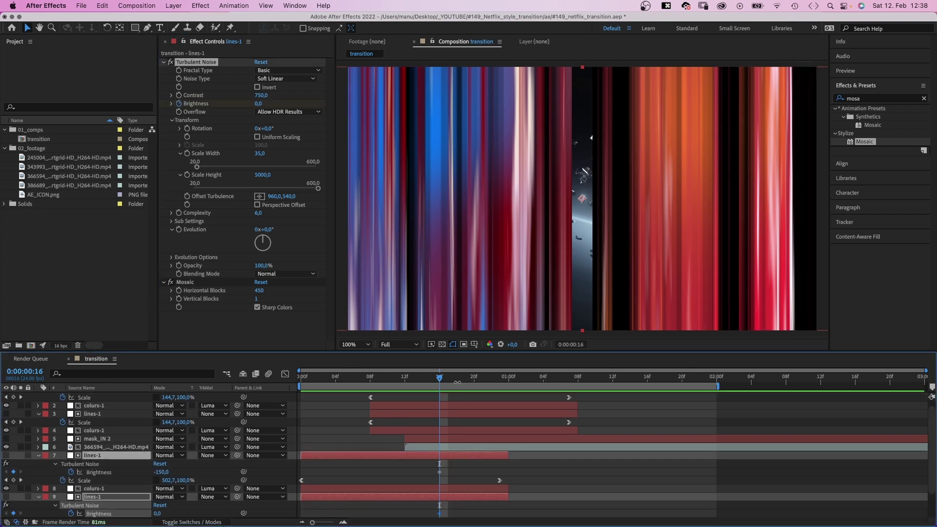
- At a later frame, key Brightness -210 on row 7 and -70 on row 9
key(space)
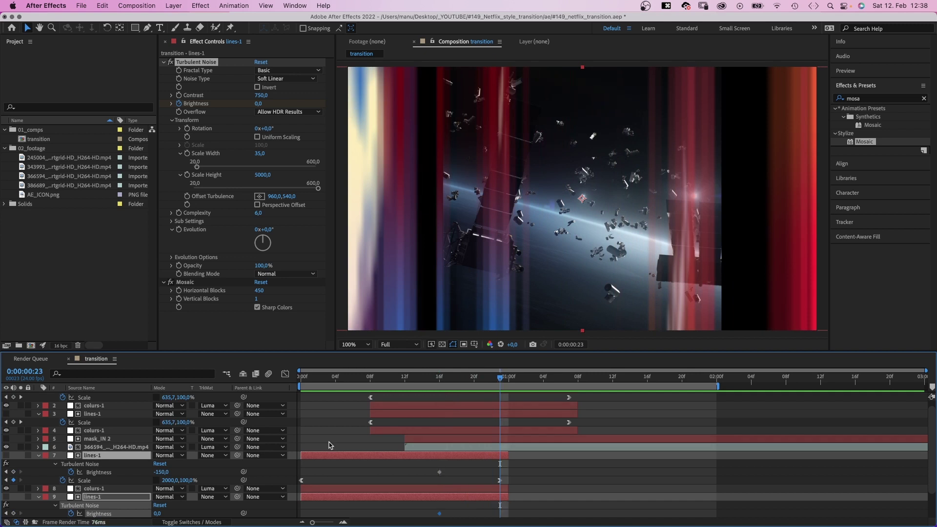
click(190, 475)
text(21)
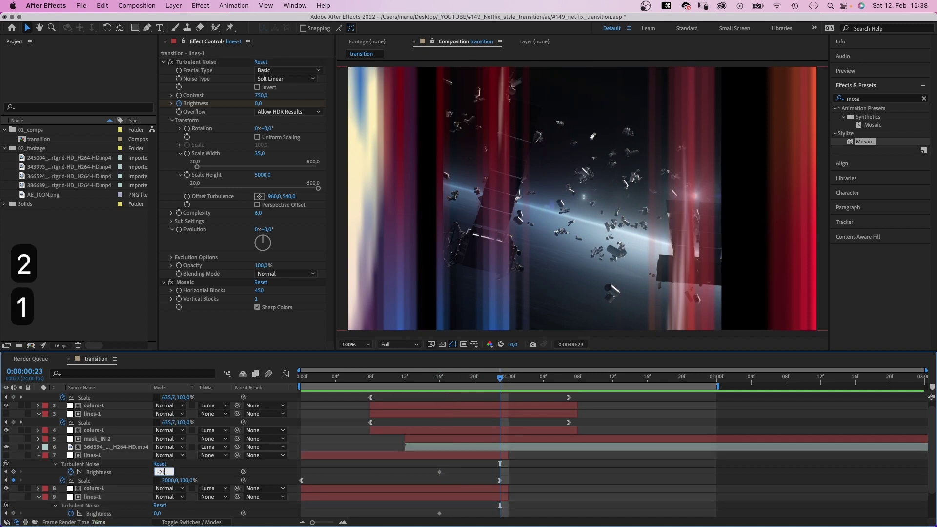
text(0)
key(Return)
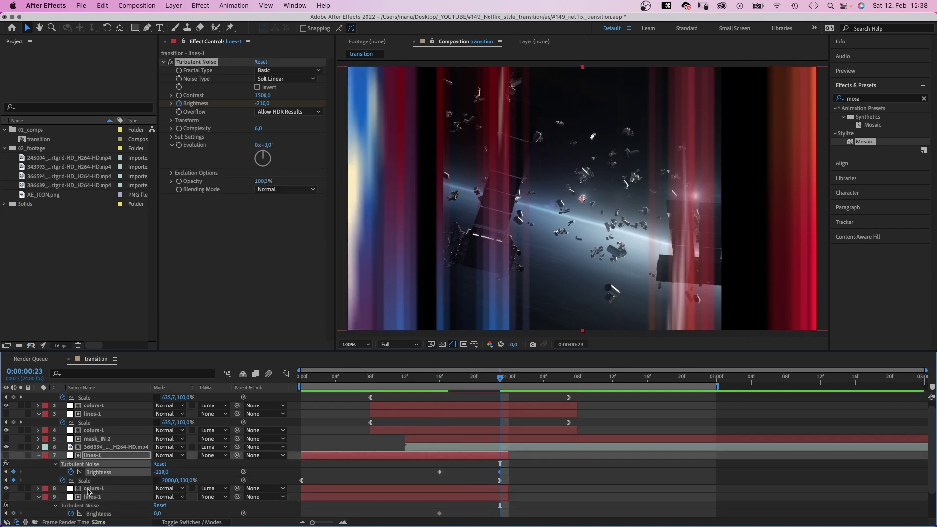
text(-70)
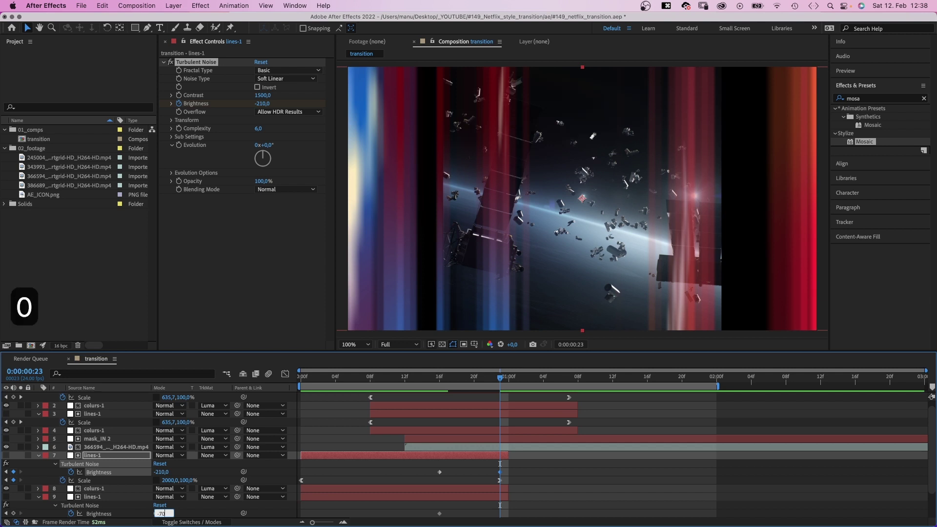
key(Return)
- Shift both layers' Brightness keyframes a few frames earlier
drag(476, 391, 405, 391)
drag(430, 468, 507, 476)
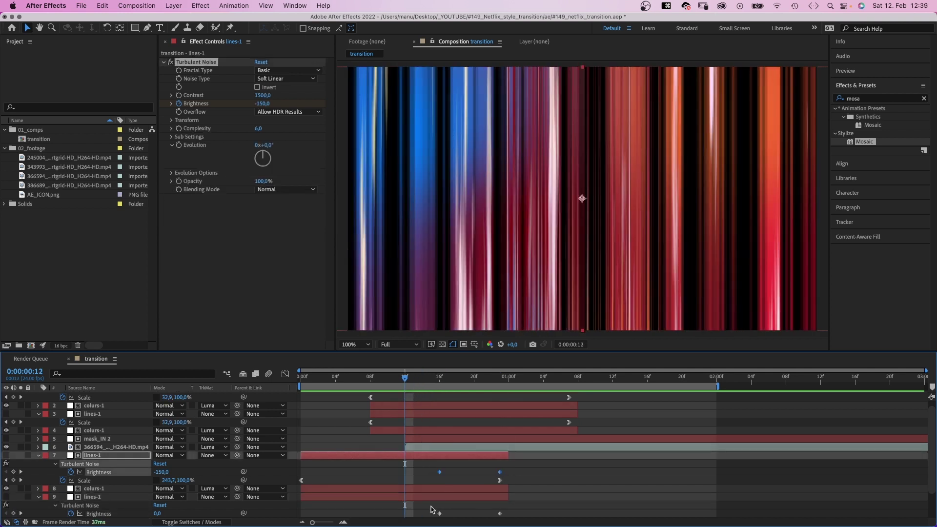
drag(430, 511, 500, 515)
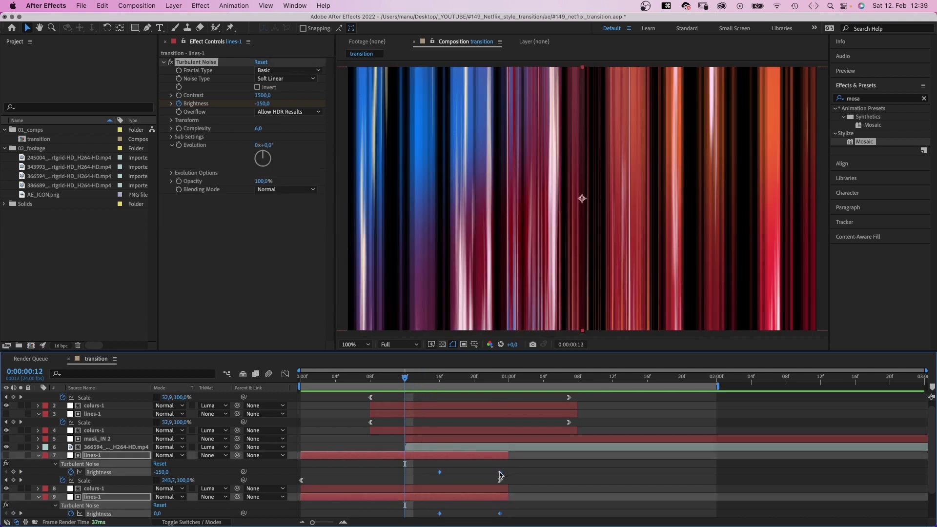
drag(500, 474, 462, 473)
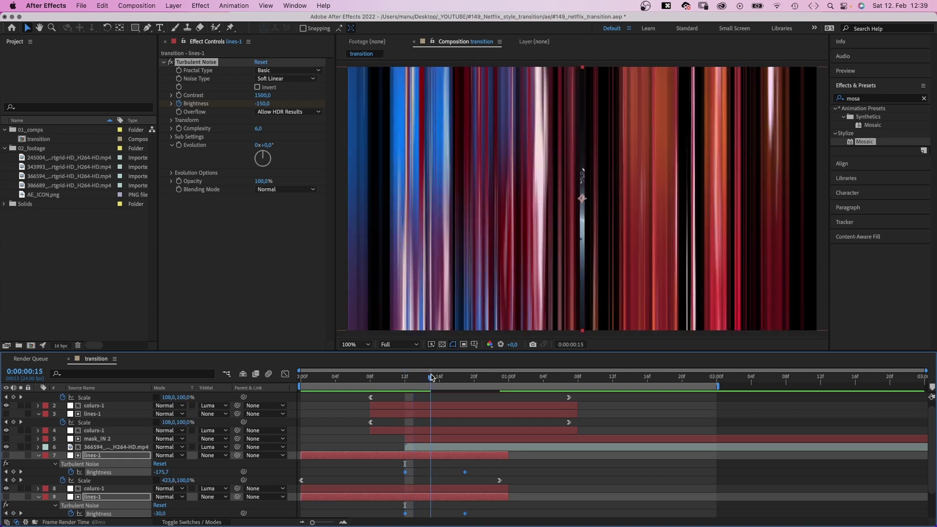
key(Home)
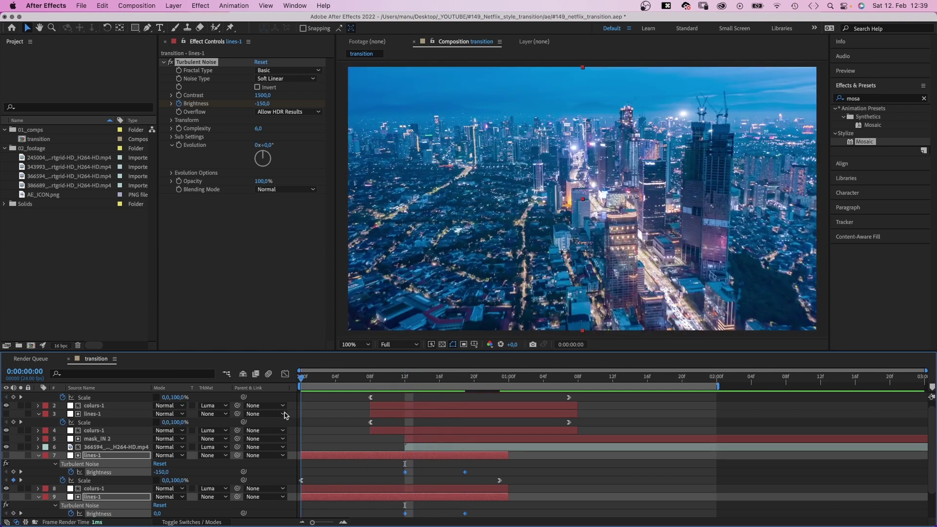